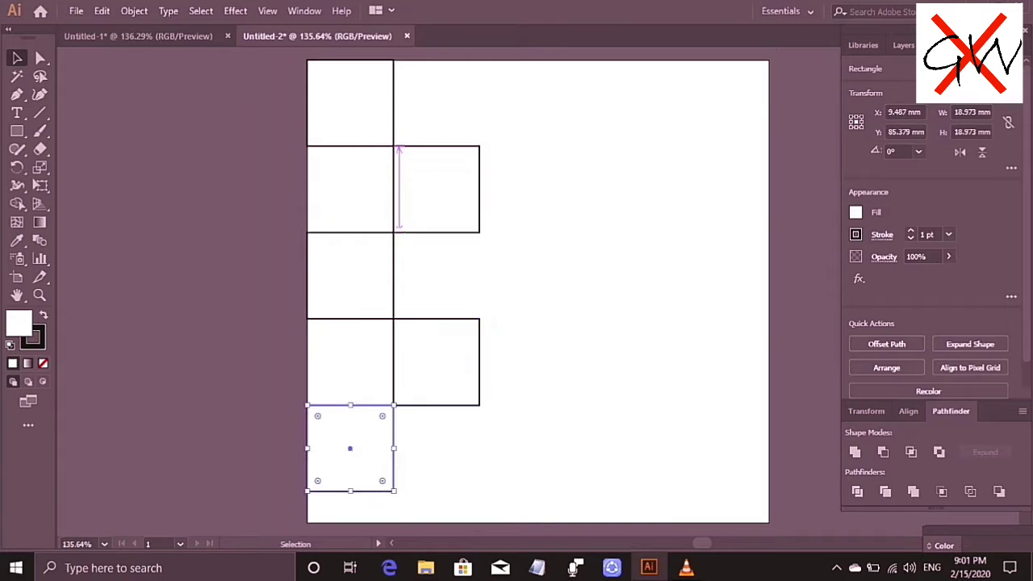
# Duplicate the two columns of staggered squares beside themselves and add three squares as a fifth column to complete the 5×5 checkerboard layout.
pyautogui.moveTo(427, 496); pyautogui.dragTo(286, 57)
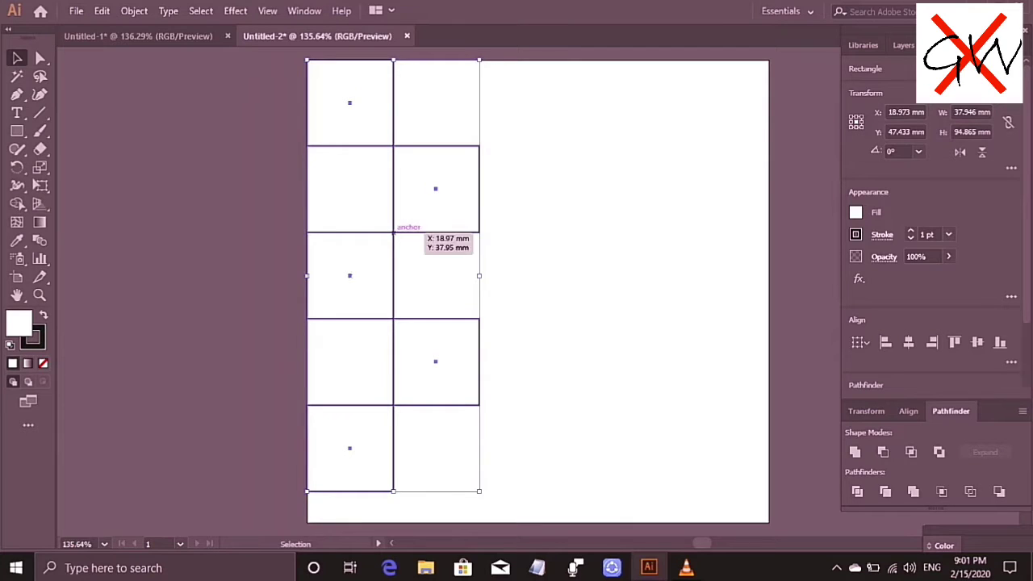
pyautogui.moveTo(394, 232); pyautogui.dragTo(563, 233)
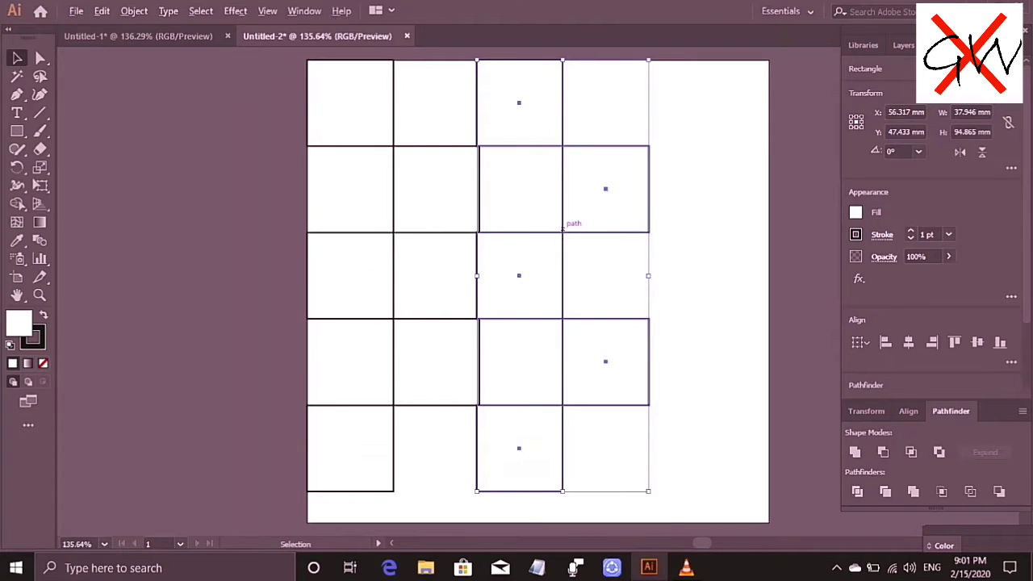
pyautogui.moveTo(477, 275)
pyautogui.mouseDown()
pyautogui.moveTo(490, 277)
pyautogui.moveTo(480, 276)
pyautogui.mouseUp()
pyautogui.click(664, 242)
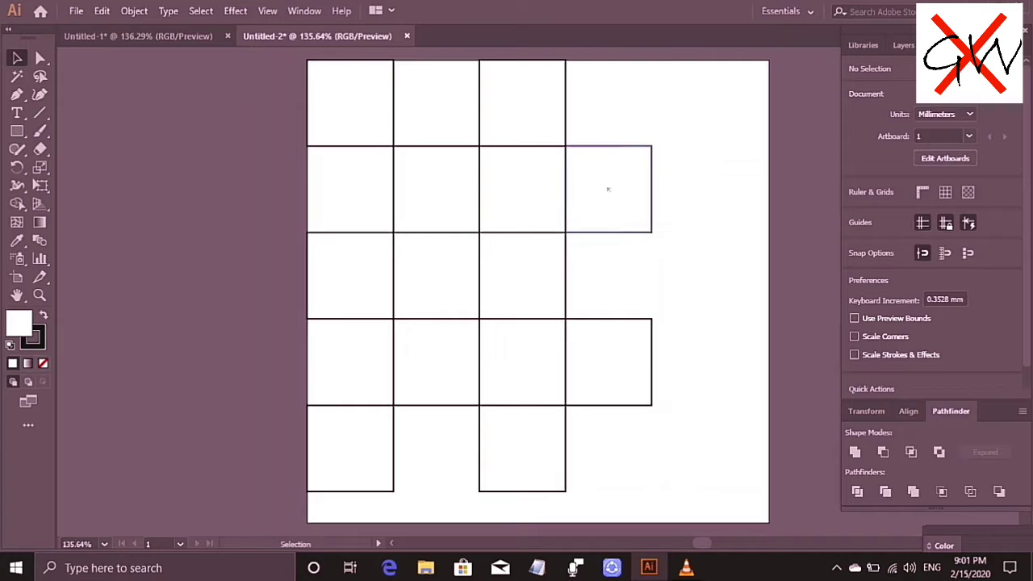
pyautogui.moveTo(609, 189); pyautogui.dragTo(694, 448)
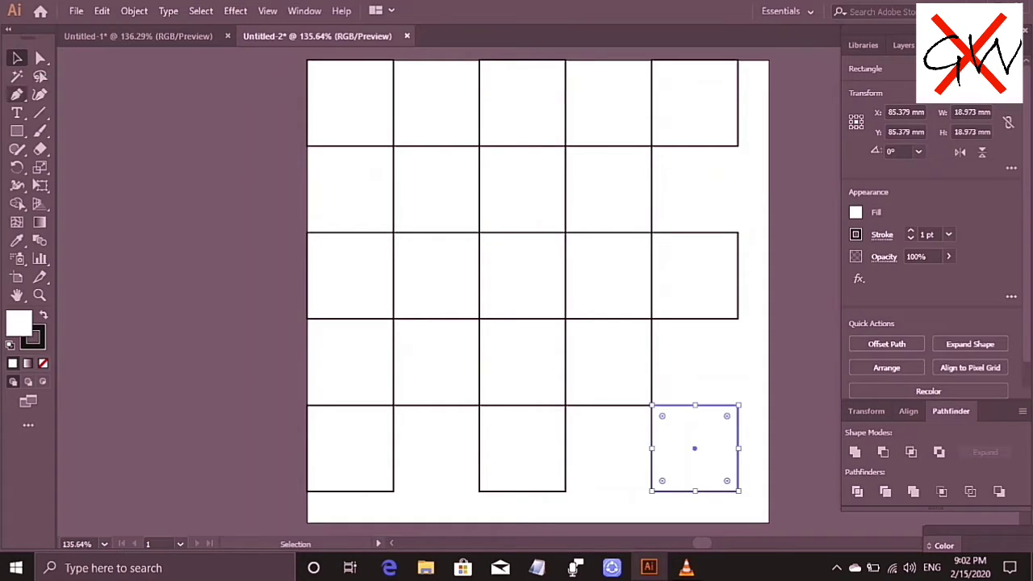
pyautogui.click(16, 130)
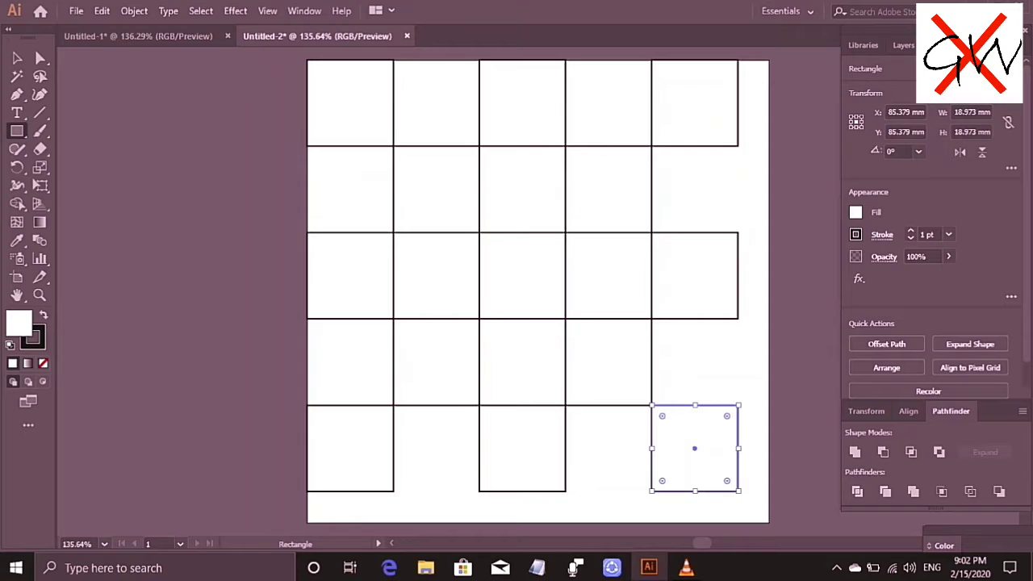
pyautogui.press('v')
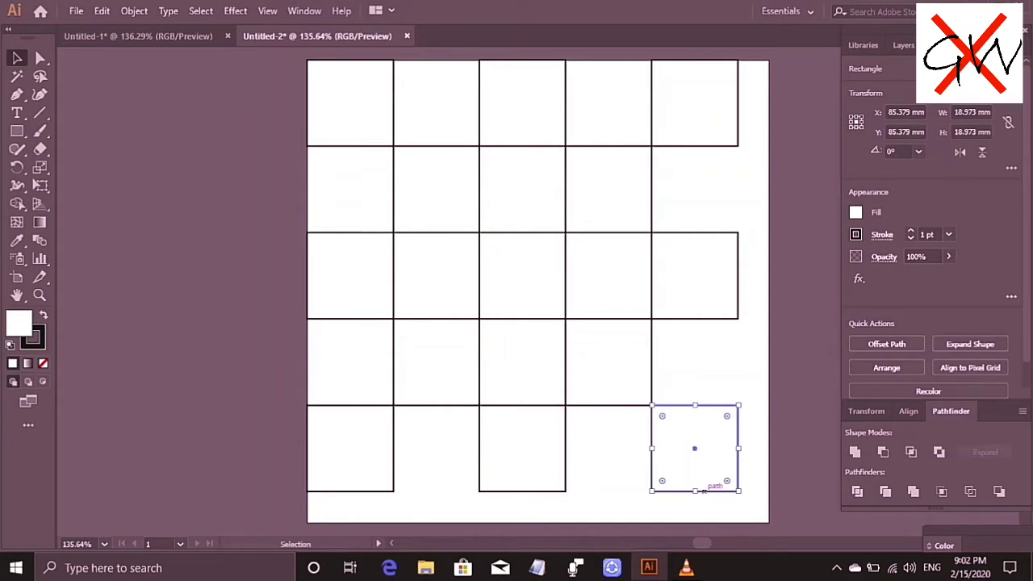
pyautogui.moveTo(692, 487)
pyautogui.mouseDown()
pyautogui.moveTo(744, 440)
pyautogui.moveTo(778, 312)
pyautogui.moveTo(799, 134)
pyautogui.moveTo(808, 282)
pyautogui.moveTo(723, 531)
pyautogui.moveTo(691, 487)
pyautogui.mouseUp()
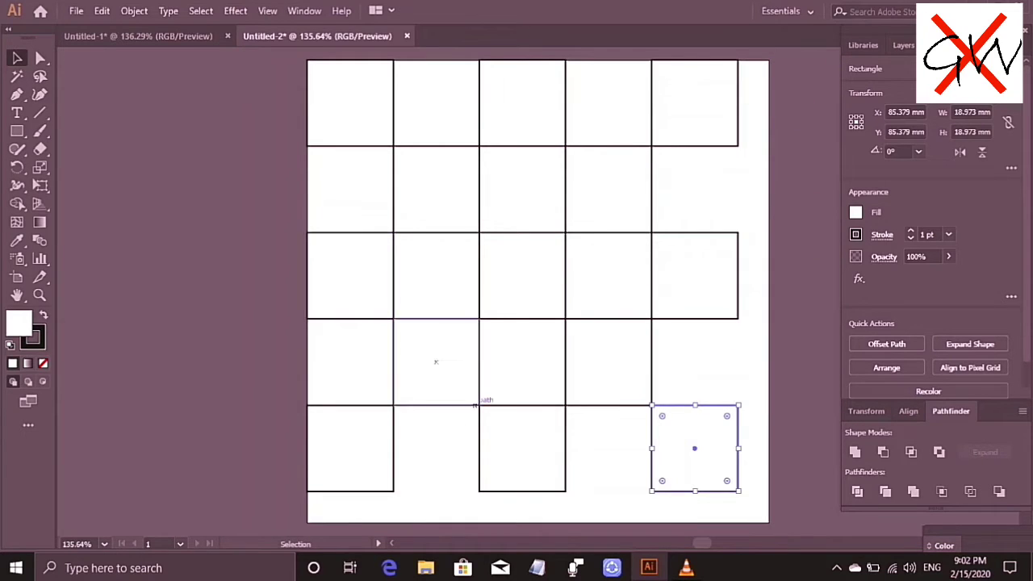
# Fill all the squares of the checkerboard with black.
pyautogui.moveTo(743, 502); pyautogui.dragTo(304, 56)
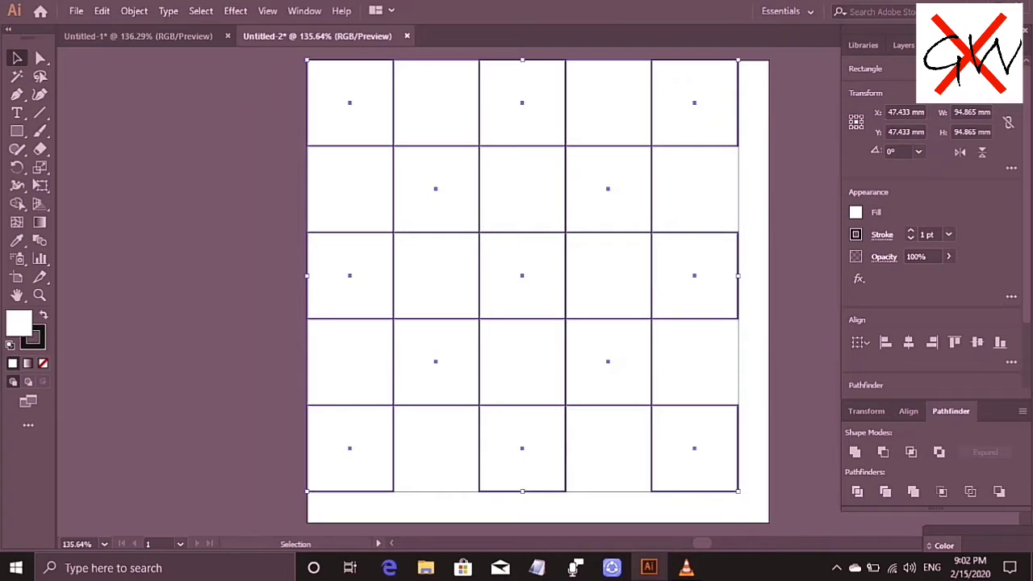
pyautogui.click(856, 212)
pyautogui.click(722, 266)
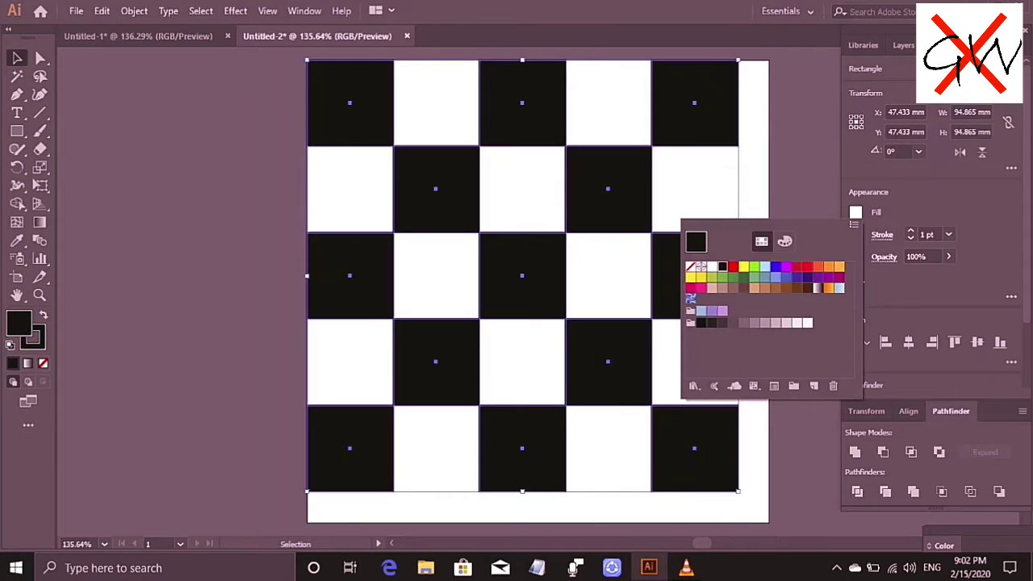
pyautogui.press('Escape')
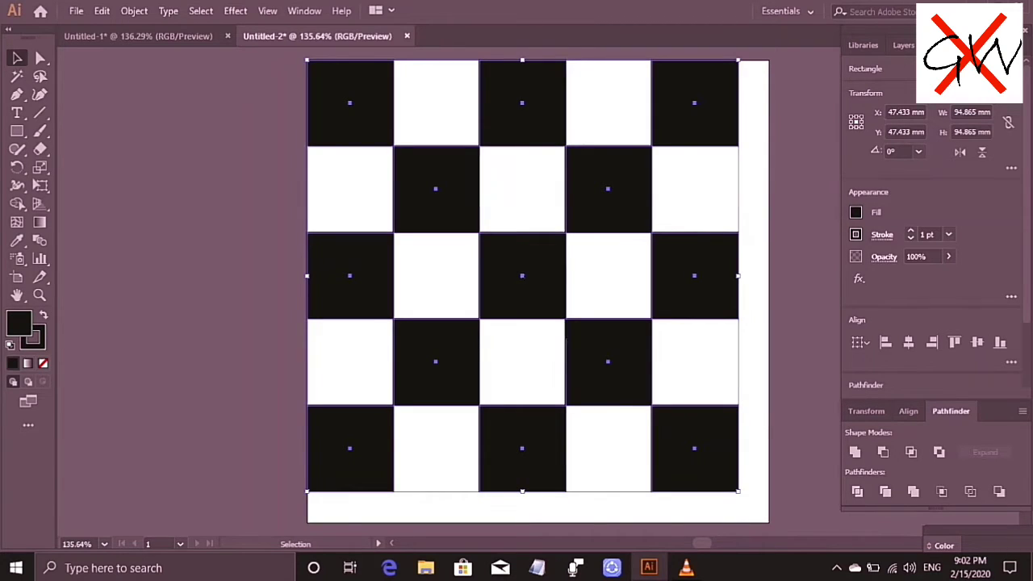
# Move the whole checkerboard to about X 50.8 mm, Y 49.3 mm so it sits near the artboard's centre.
pyautogui.moveTo(555, 279)
pyautogui.mouseDown()
pyautogui.moveTo(564, 278)
pyautogui.moveTo(538, 275)
pyautogui.mouseUp()
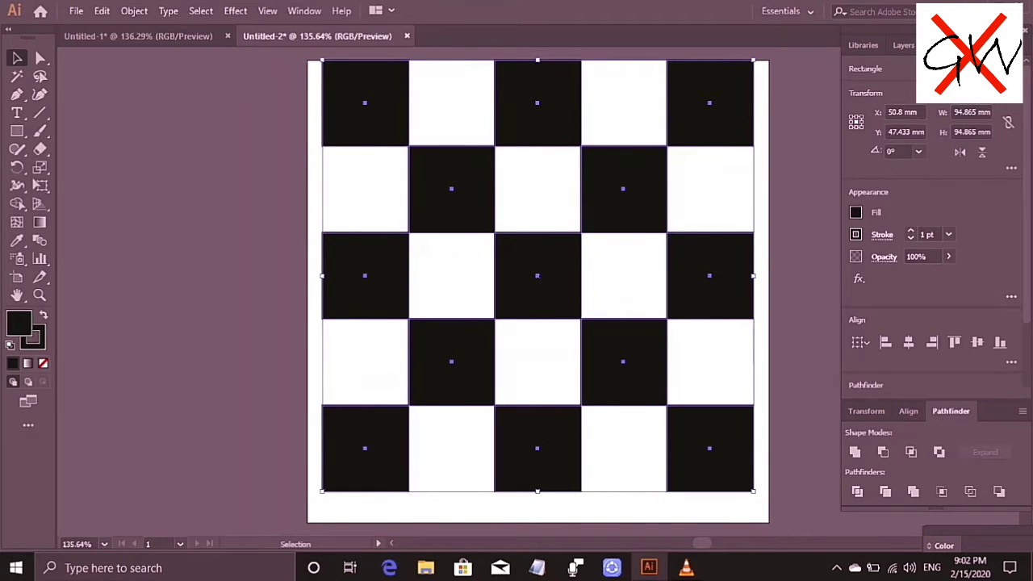
pyautogui.hotkey('ctrl', 'shift', 'a')
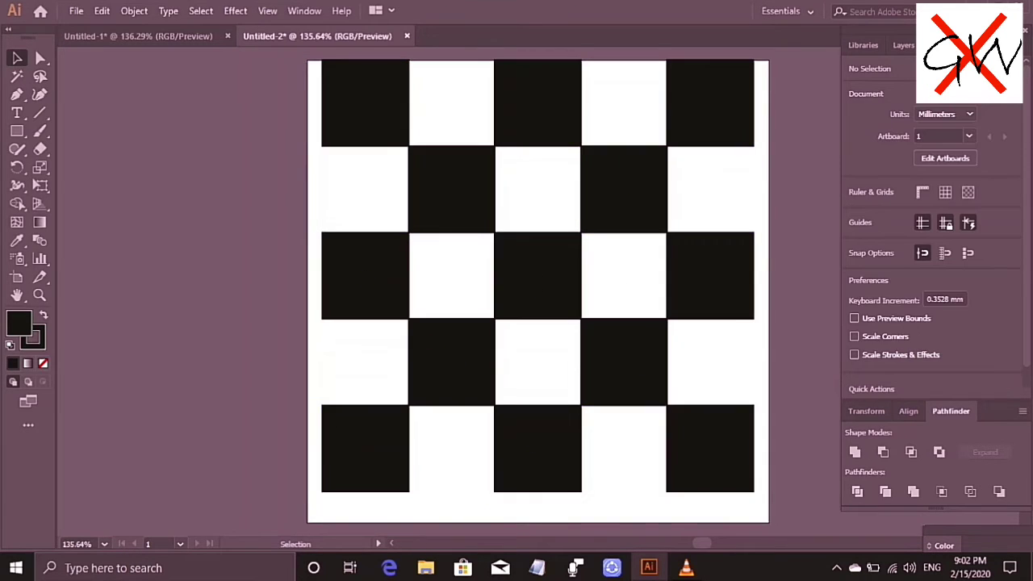
pyautogui.moveTo(538, 275); pyautogui.dragTo(538, 283)
pyautogui.hotkey('ctrl', 'z')
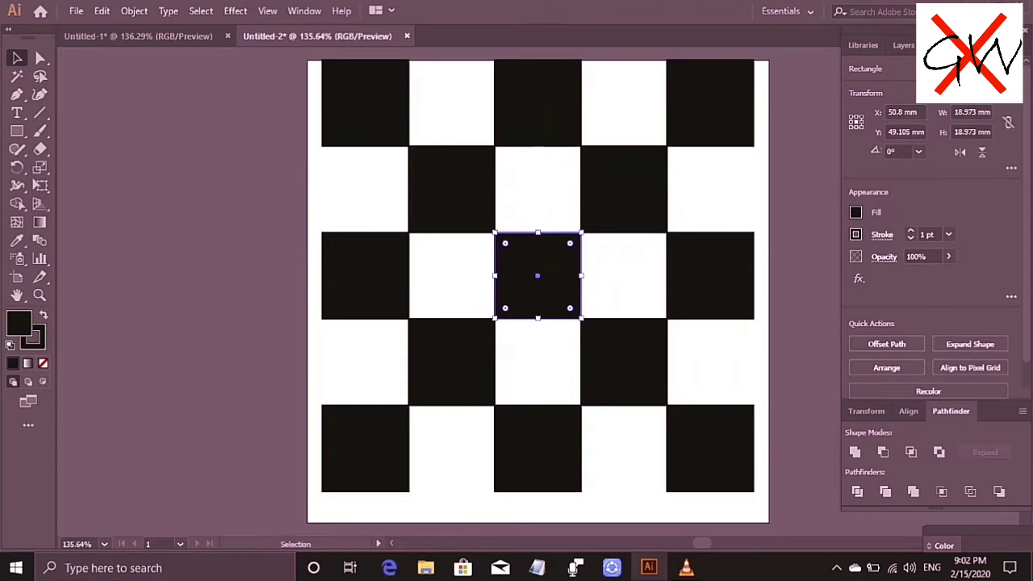
pyautogui.moveTo(775, 486); pyautogui.dragTo(326, 90)
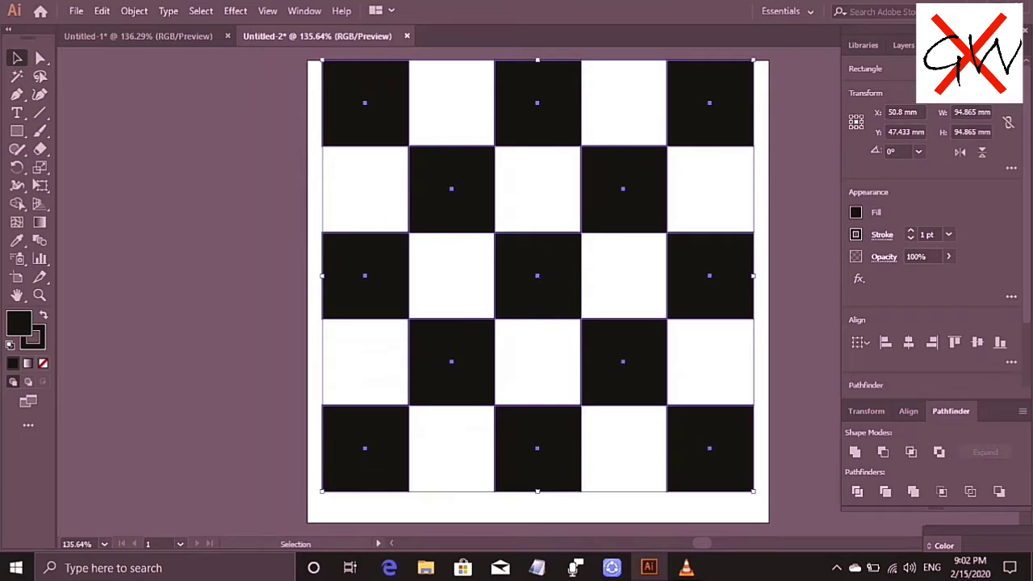
pyautogui.moveTo(538, 275); pyautogui.dragTo(538, 283)
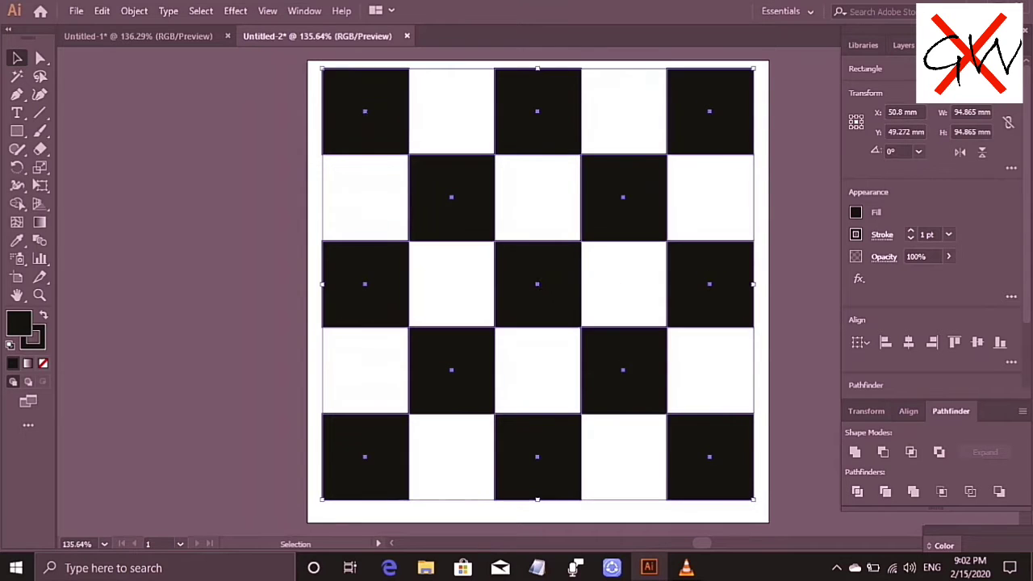
# Stretch the checkerboard to cover the whole artboard, about 102.5 mm wide and 101.6 mm high, and deselect it.
pyautogui.moveTo(322, 68); pyautogui.dragTo(304, 59)
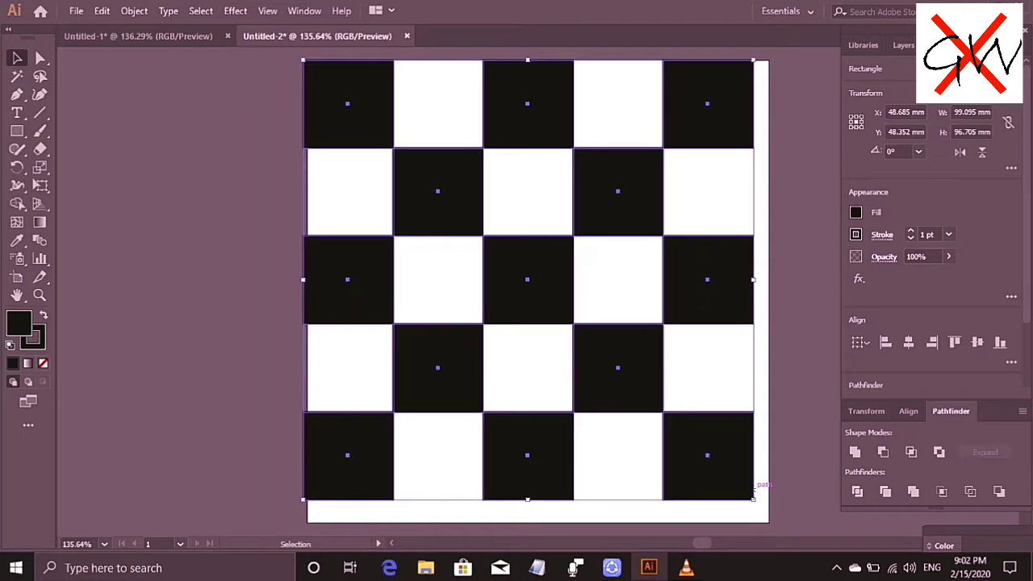
pyautogui.moveTo(753, 499); pyautogui.dragTo(768, 519)
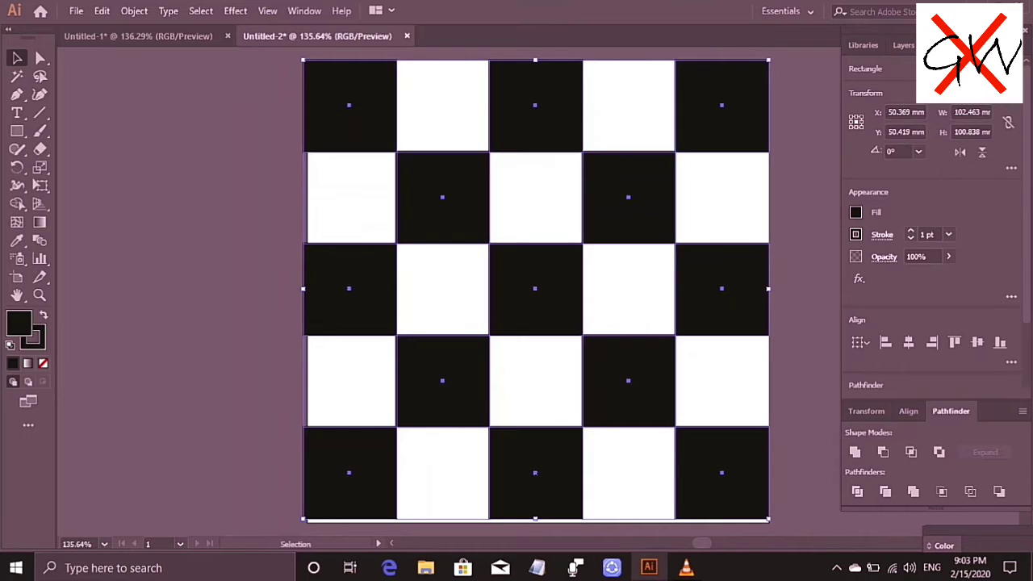
pyautogui.moveTo(535, 518); pyautogui.dragTo(536, 522)
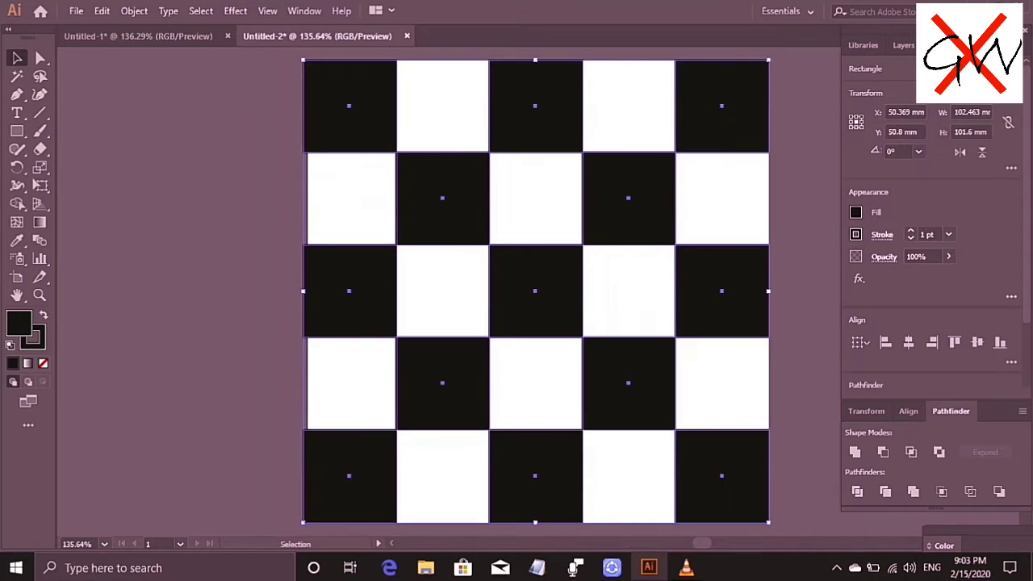
pyautogui.hotkey('ctrl', 'shift', 'a')
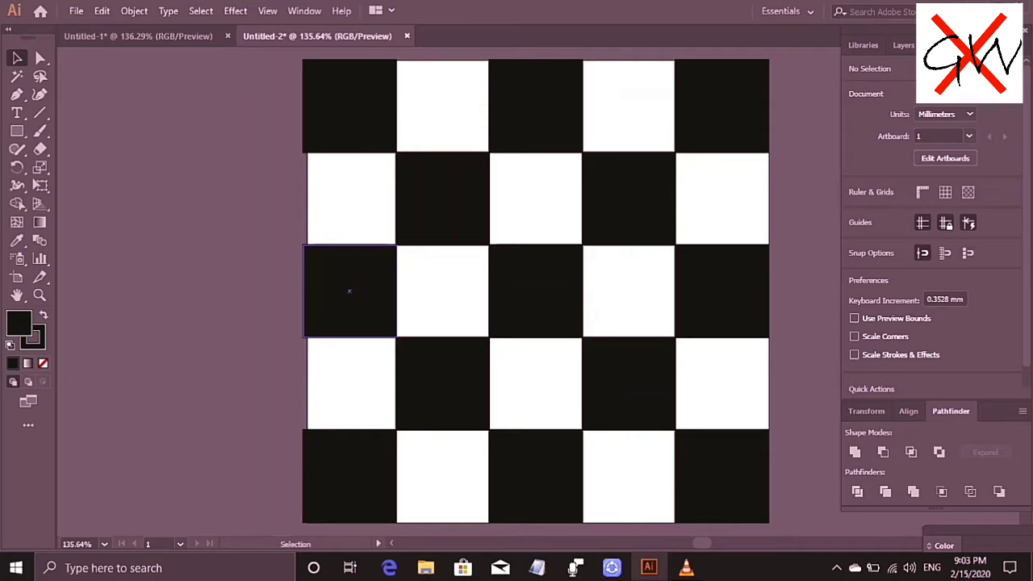
# Create a new document measuring 101.6 × 101.6 mm with one artboard.
pyautogui.hotkey('ctrl', 'n')
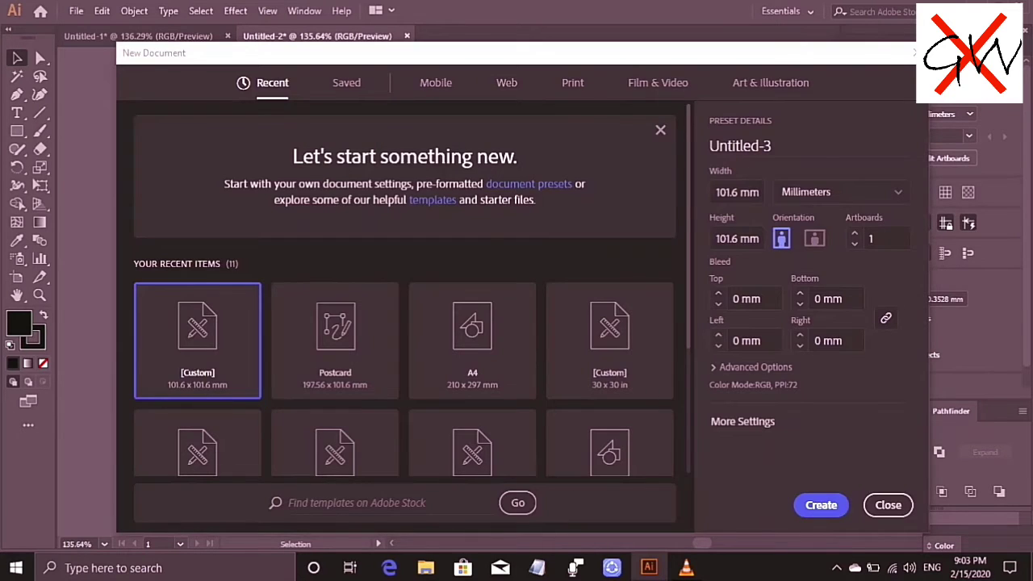
pyautogui.press('Escape')
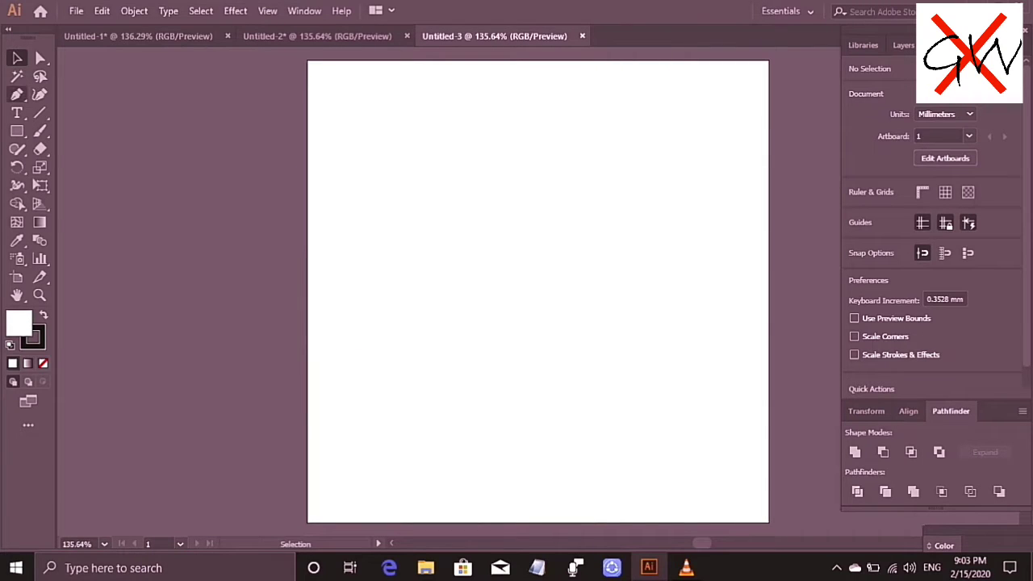
# Draw the upper part of a half profile with the Pen tool: two stacked rounded bulges ending in a short horizontal segment inward.
pyautogui.press('p')
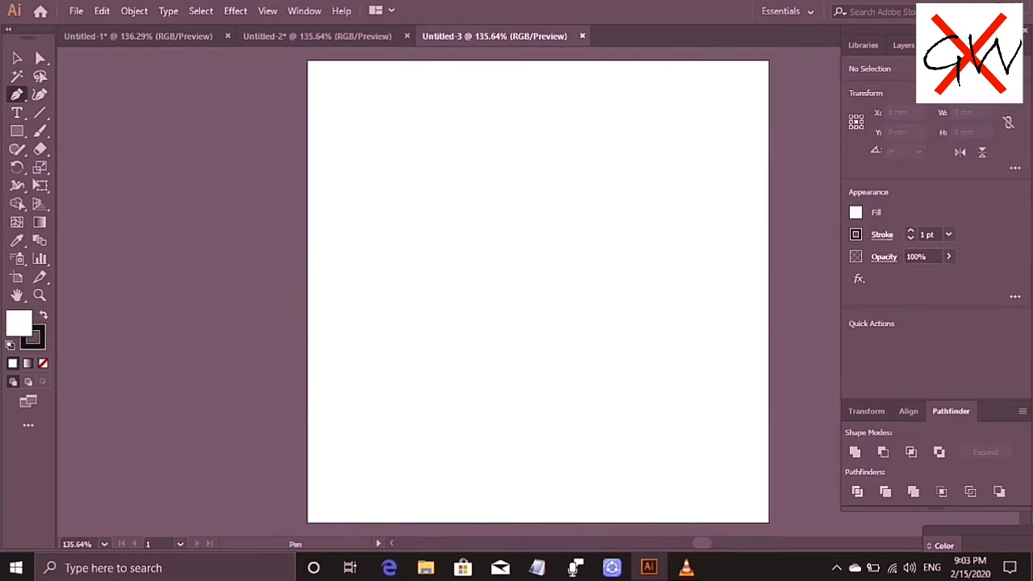
pyautogui.moveTo(514, 171); pyautogui.dragTo(503, 221)
pyautogui.hotkey('ctrl', 'z')
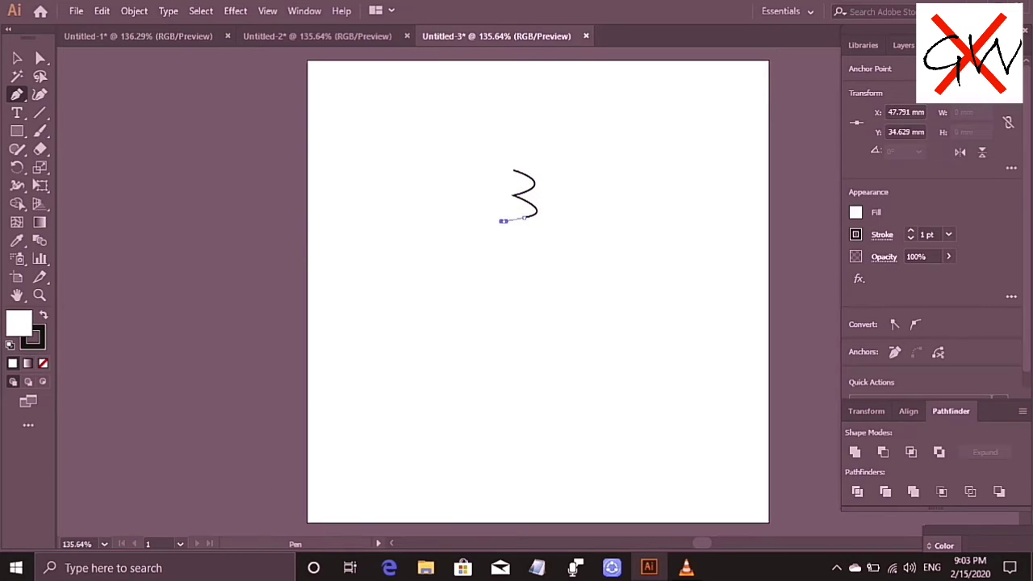
pyautogui.hotkey('ctrl', 'z')
pyautogui.click(524, 217)
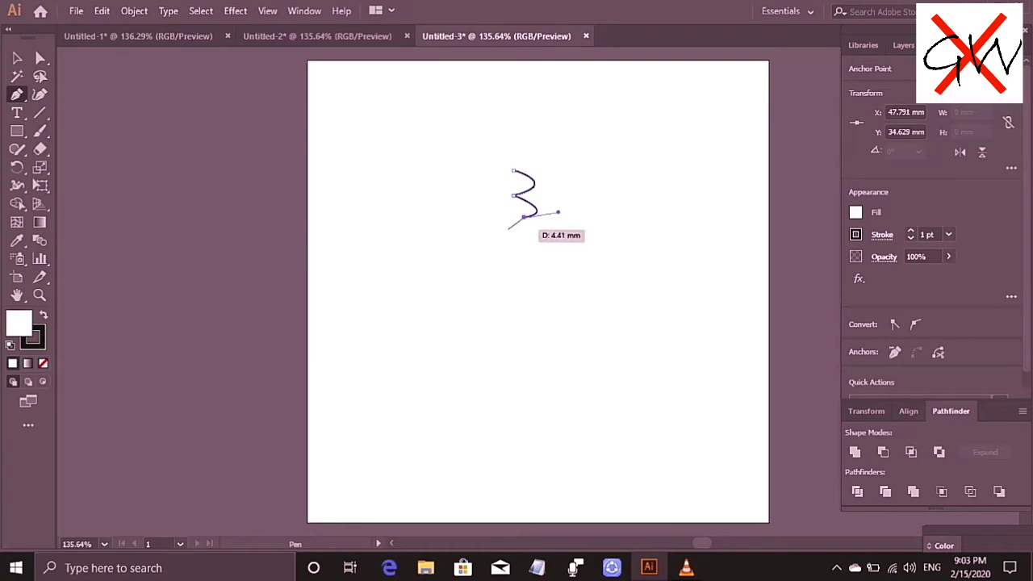
pyautogui.moveTo(507, 226); pyautogui.dragTo(499, 225)
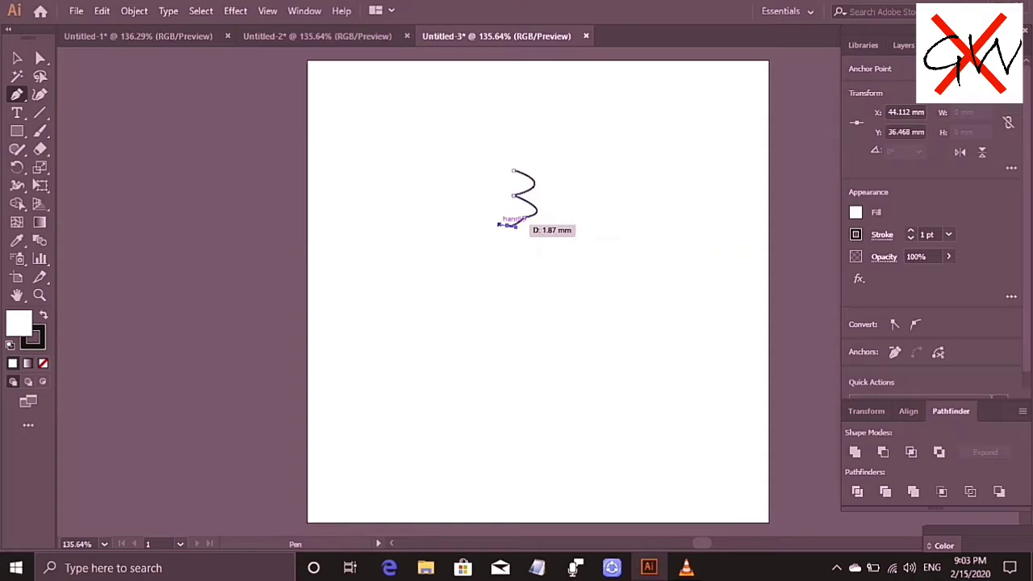
pyautogui.hotkey('ctrl', 'z')
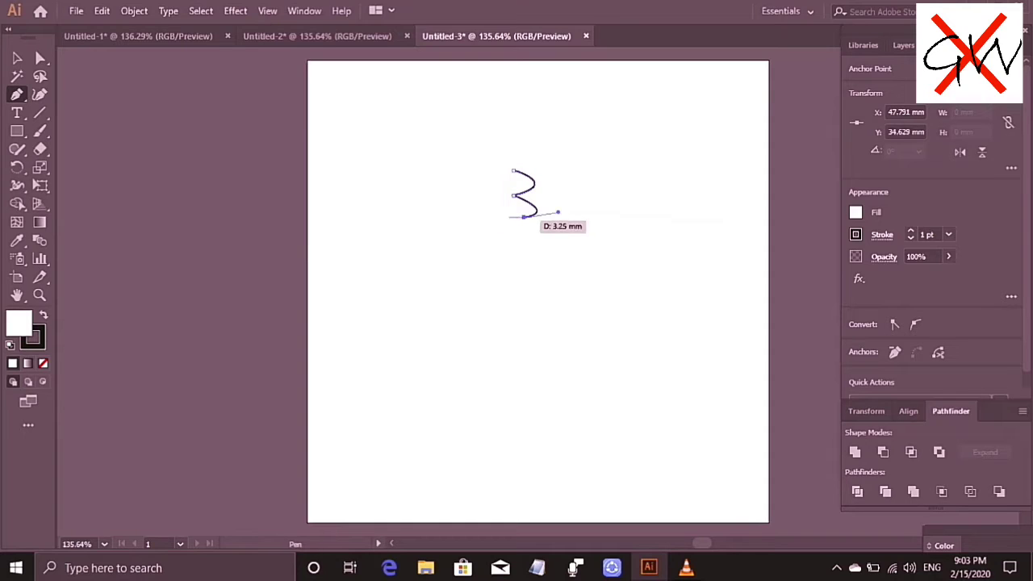
pyautogui.moveTo(558, 212); pyautogui.dragTo(558, 213)
pyautogui.click(507, 217)
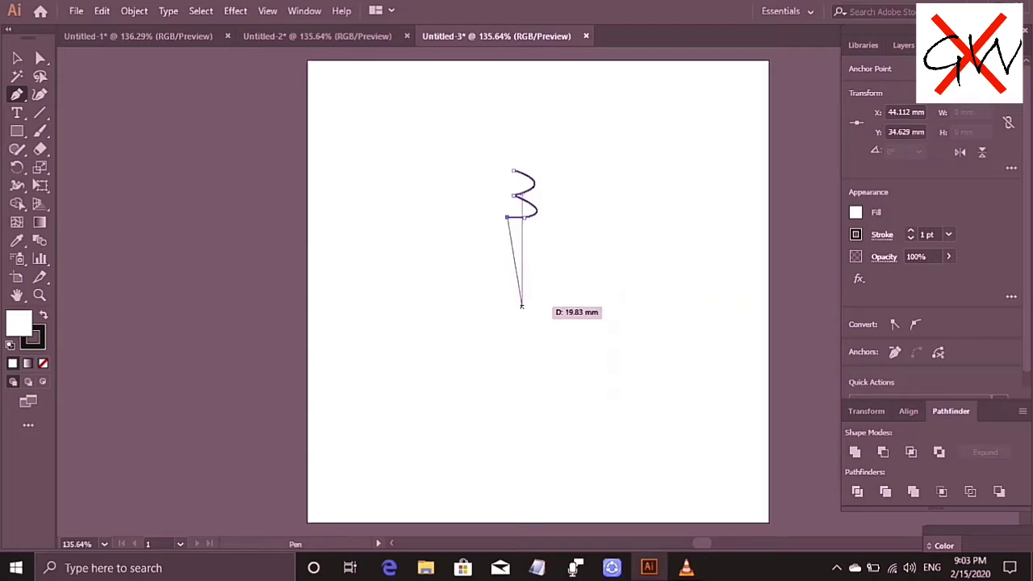
# Continue the profile with a long inward-curving body, a rounded flared foot and a straight horizontal base line, and finish the open path.
pyautogui.moveTo(526, 319); pyautogui.dragTo(558, 352)
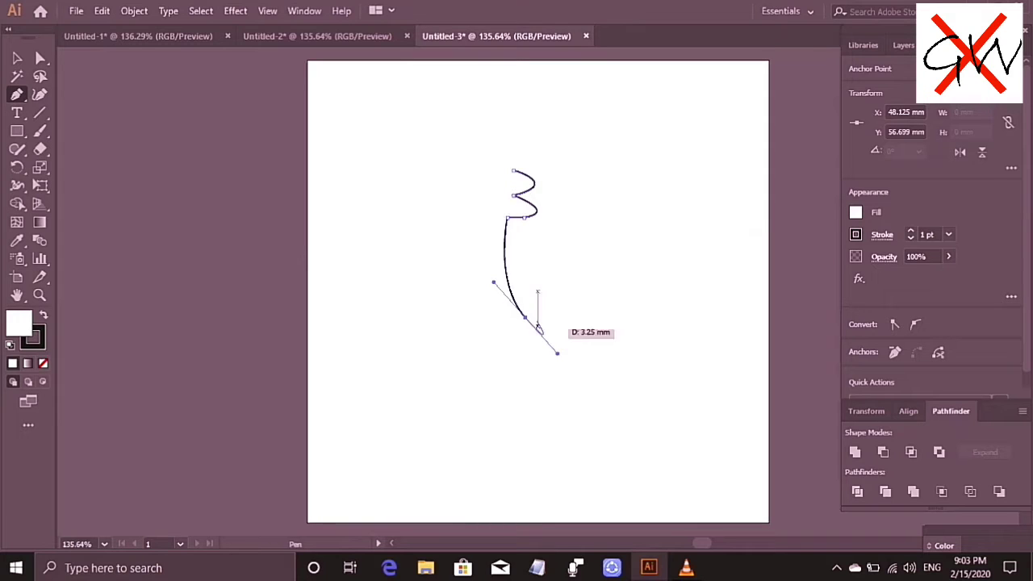
pyautogui.click(525, 317)
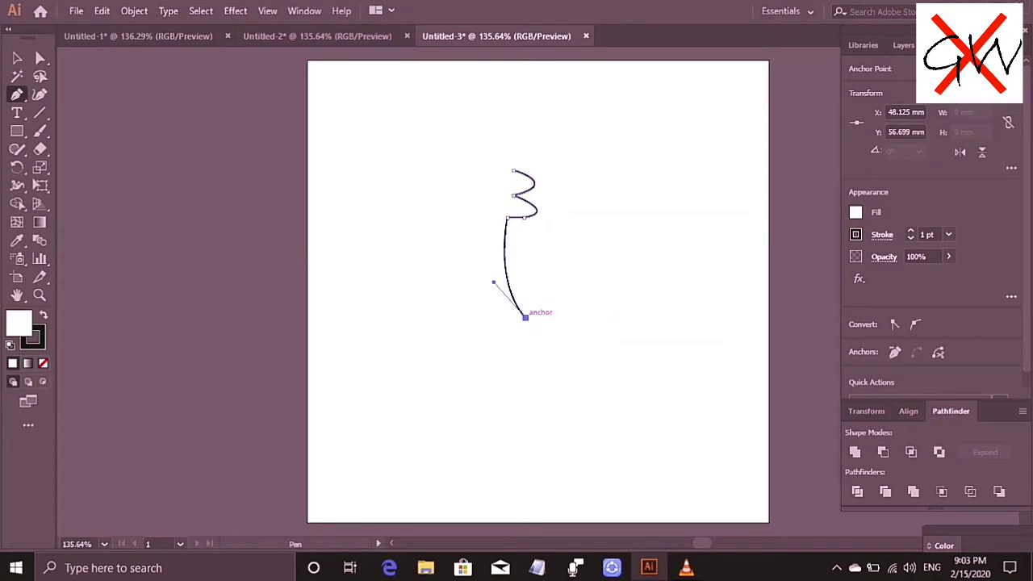
pyautogui.moveTo(526, 346); pyautogui.dragTo(485, 346)
pyautogui.click(481, 346)
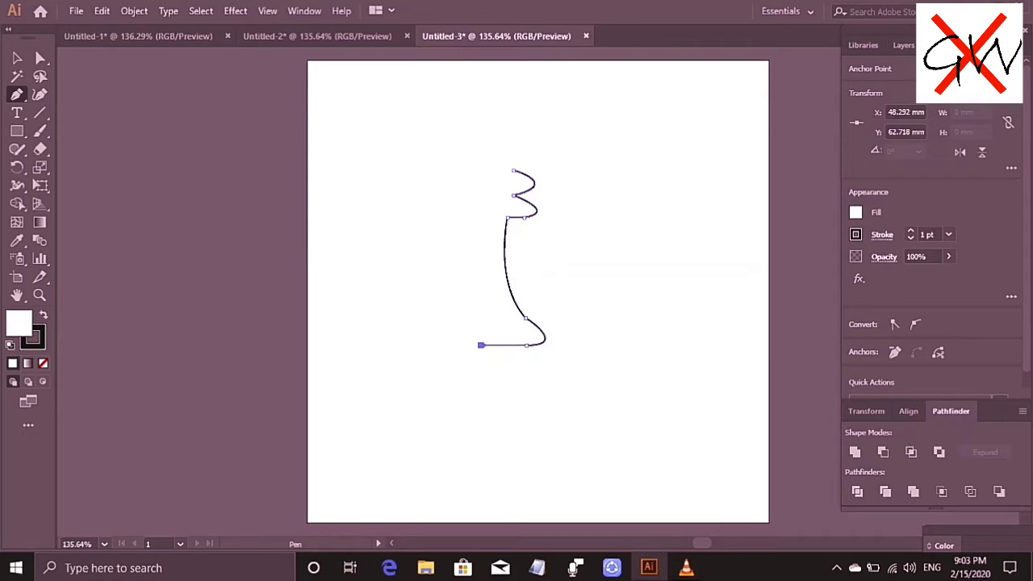
pyautogui.press('v')
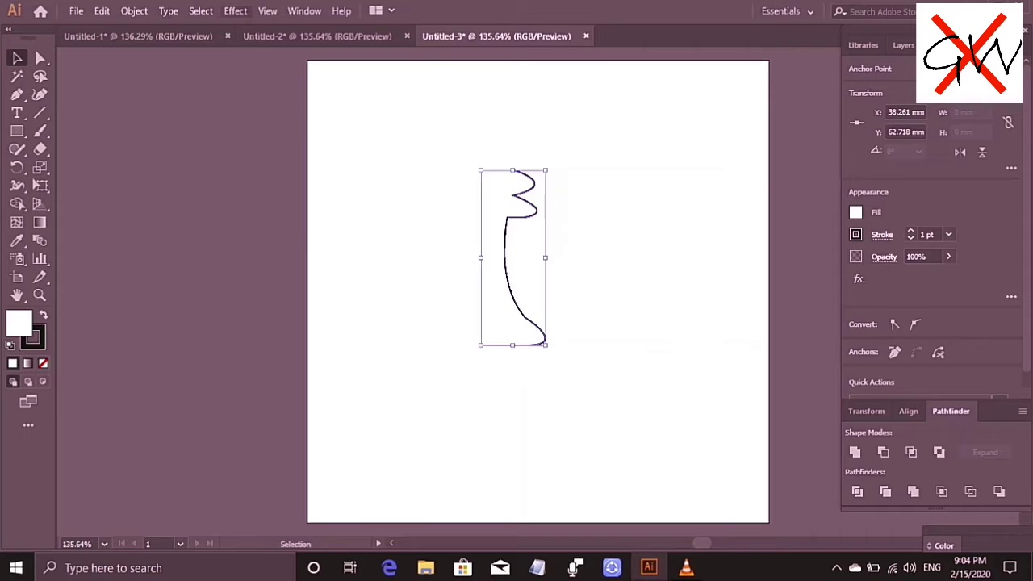
# Start a 3D Revolve on the half profile with preview on, rotating it to about -26°, -61° and 22°.
pyautogui.click(268, 11)
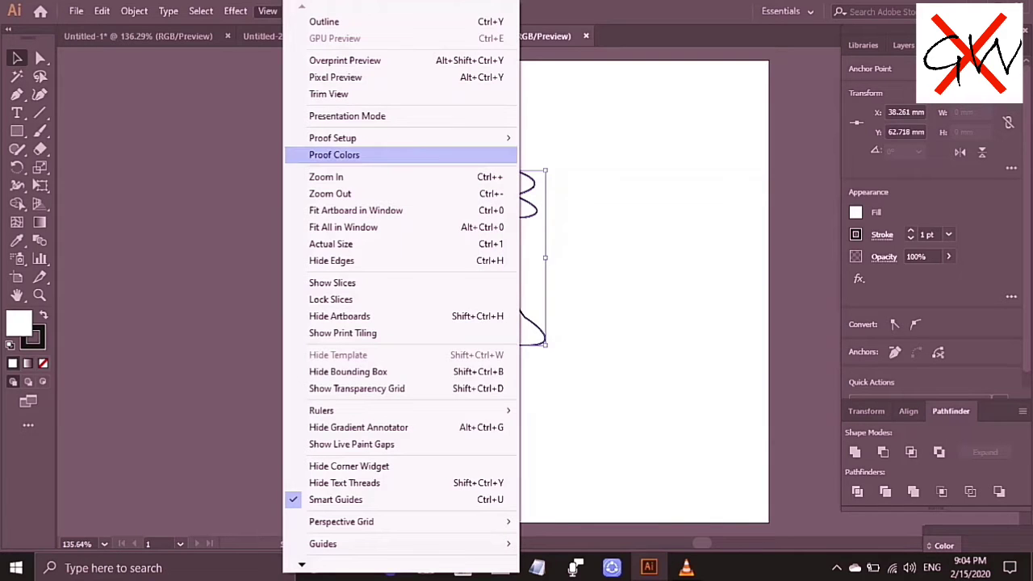
pyautogui.moveTo(235, 11)
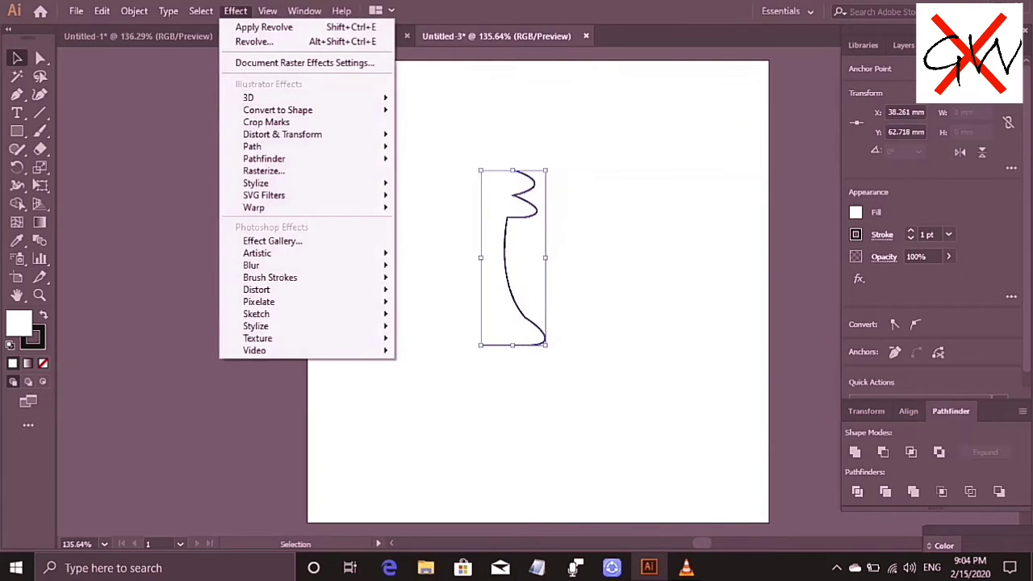
pyautogui.press('Escape')
pyautogui.click(234, 11)
pyautogui.moveTo(250, 98)
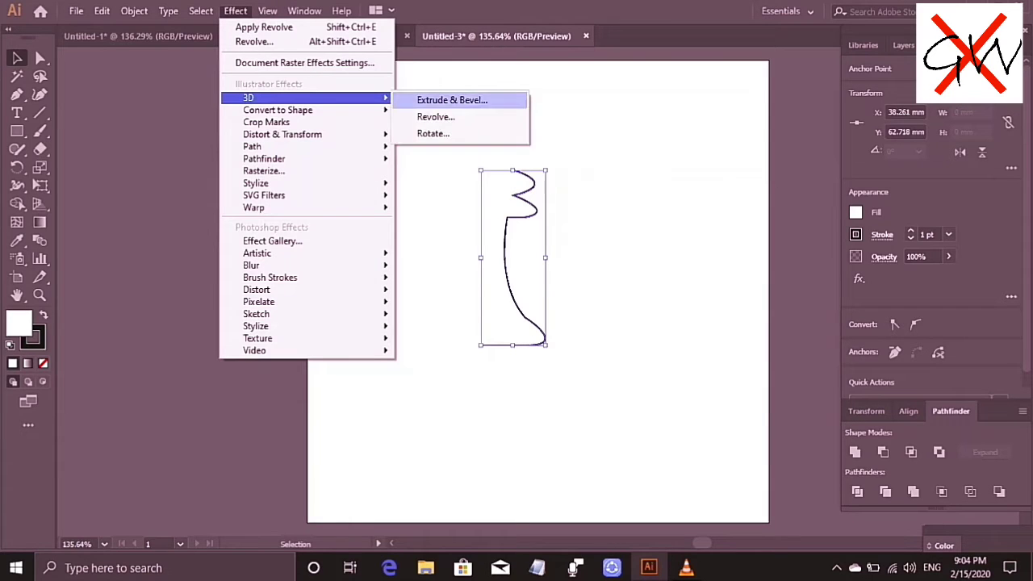
pyautogui.click(436, 116)
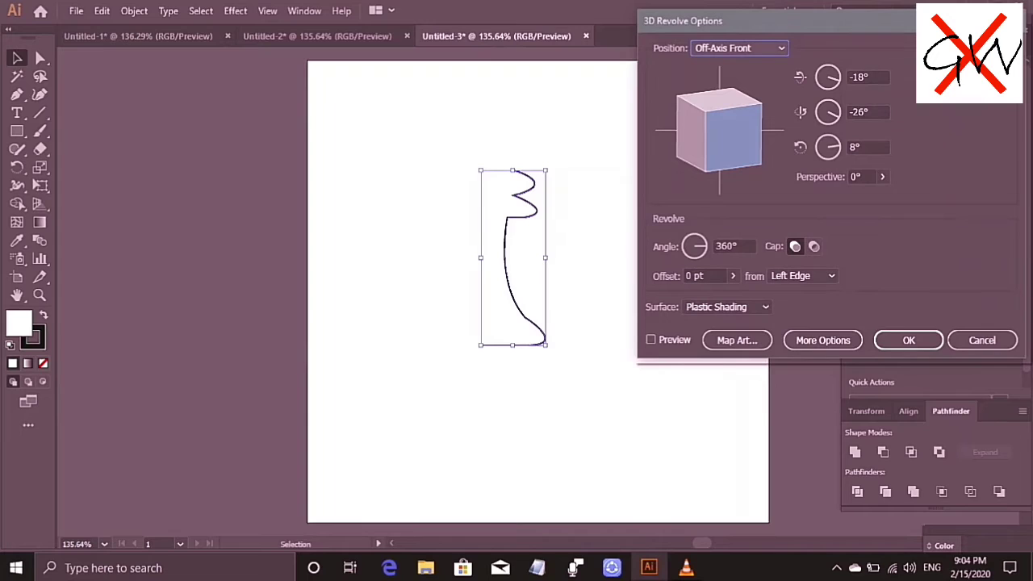
pyautogui.click(651, 340)
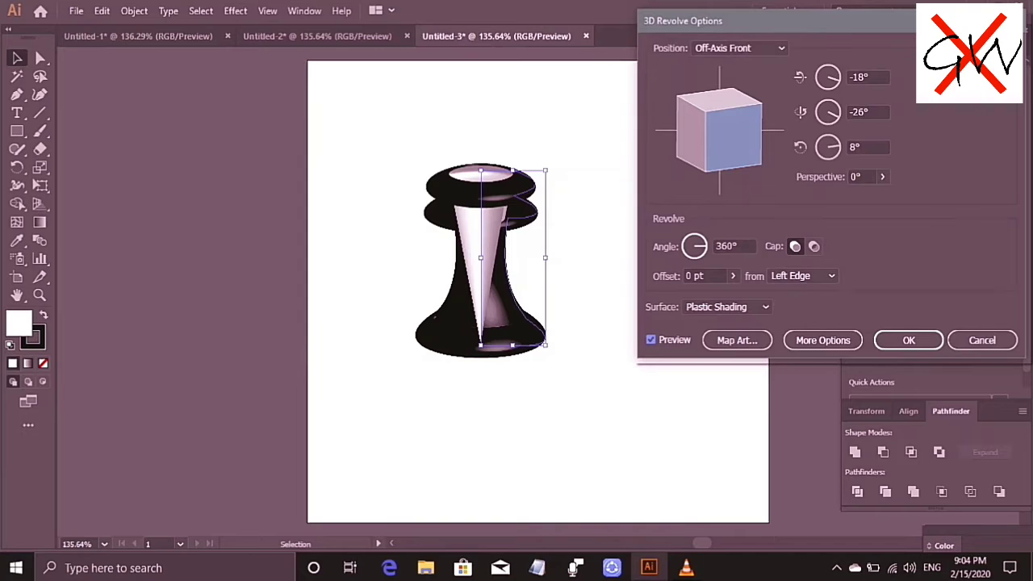
pyautogui.moveTo(719, 133); pyautogui.dragTo(735, 147)
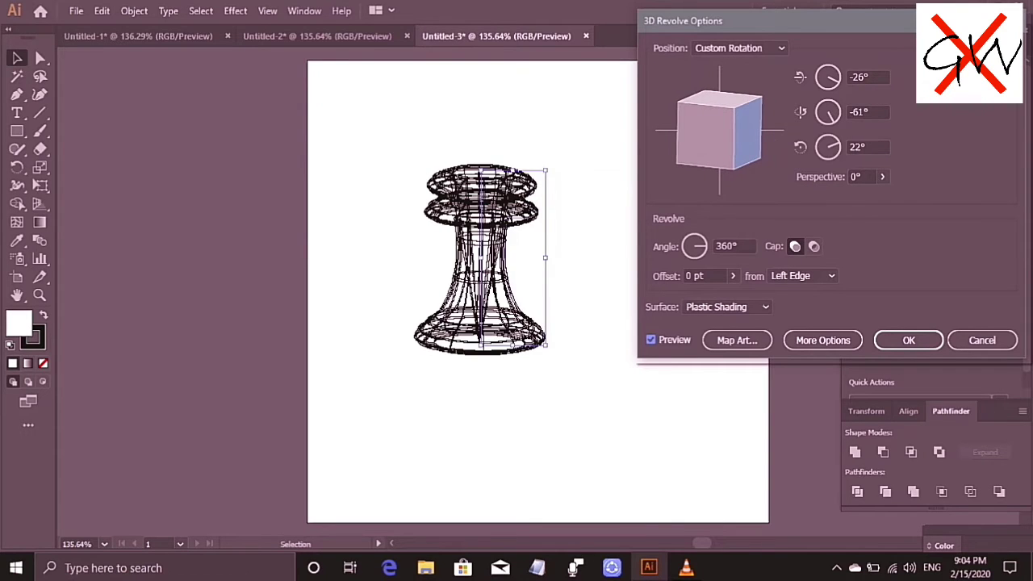
# Try a revolve angle of 200° on the previewed object.
pyautogui.click(736, 246)
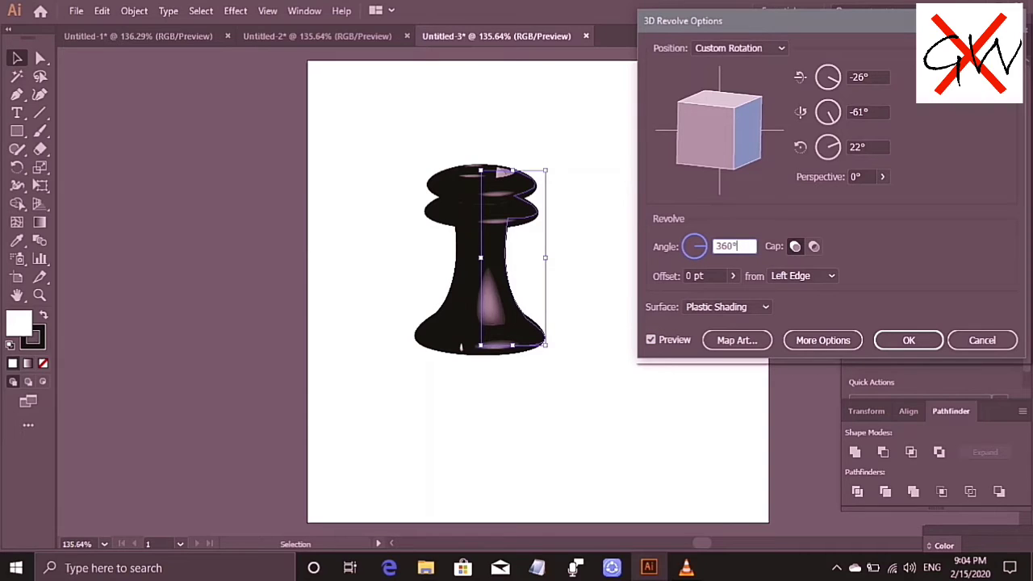
pyautogui.hotkey('shift', 'Left')
pyautogui.hotkey('shift', 'Left')
pyautogui.hotkey('shift', 'Left')
pyautogui.hotkey('shift', 'Left')
pyautogui.press('BackSpace')
pyautogui.write('200')
pyautogui.press('Tab')
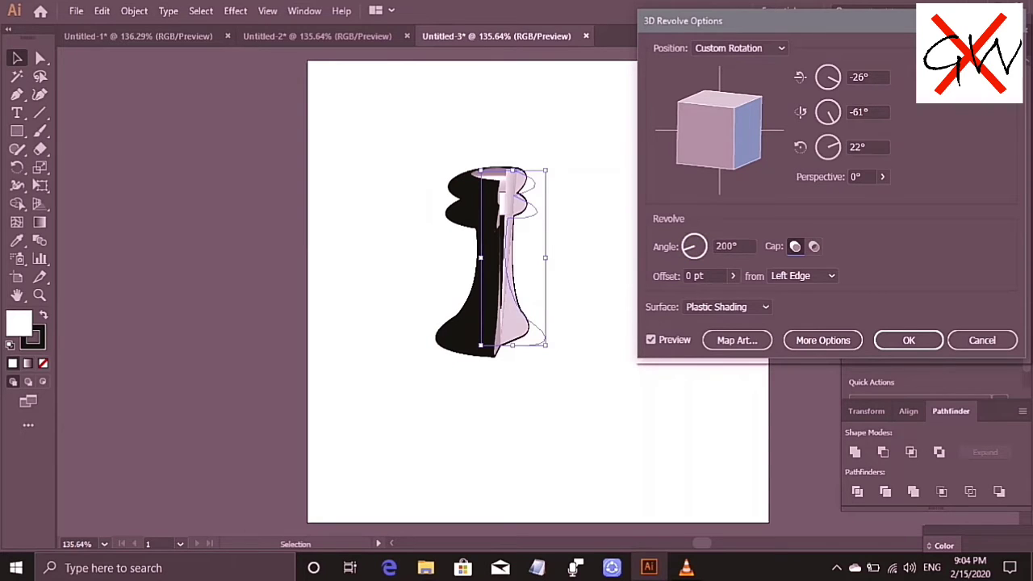
# Set the revolve angle back to a full 360°.
pyautogui.click(732, 246)
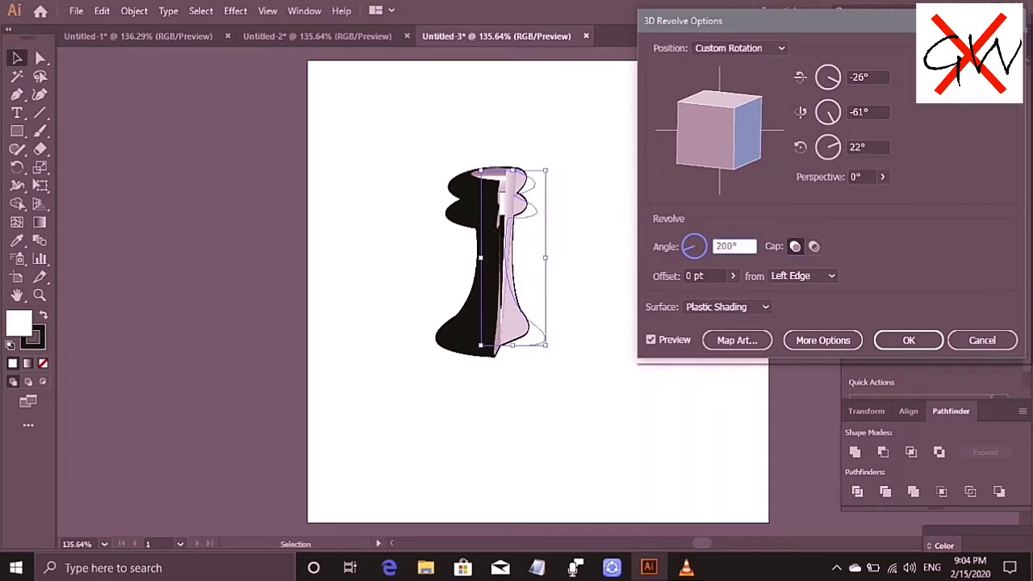
pyautogui.press('BackSpace')
pyautogui.press('BackSpace')
pyautogui.press('BackSpace')
pyautogui.write('360')
pyautogui.press('Tab')
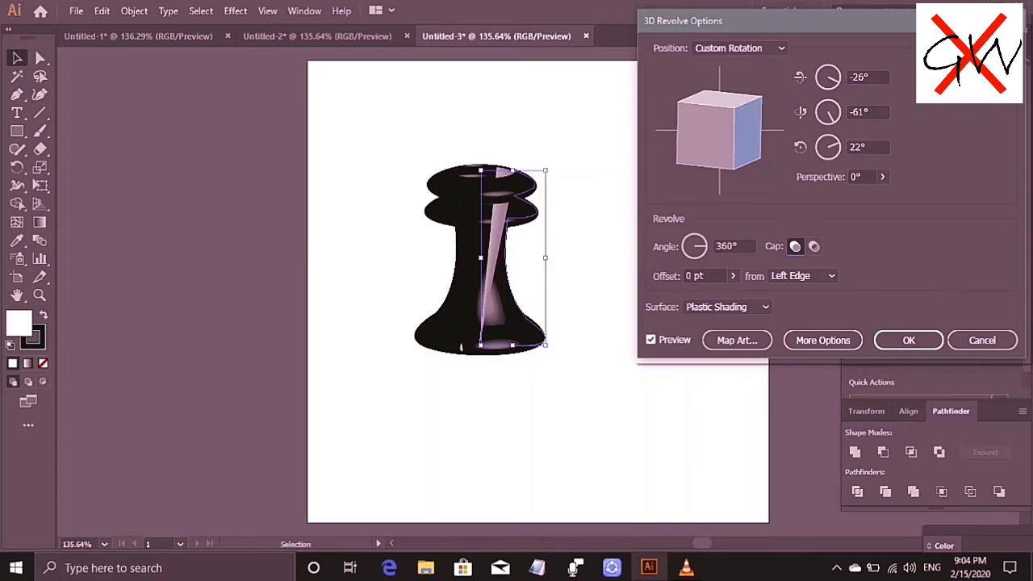
# Rotate the revolved object to about -38°, -85° and 39°, and apply the 3D Revolve effect.
pyautogui.click(651, 340)
pyautogui.click(652, 340)
pyautogui.moveTo(710, 133)
pyautogui.mouseDown()
pyautogui.moveTo(733, 131)
pyautogui.moveTo(726, 101)
pyautogui.moveTo(735, 134)
pyautogui.mouseUp()
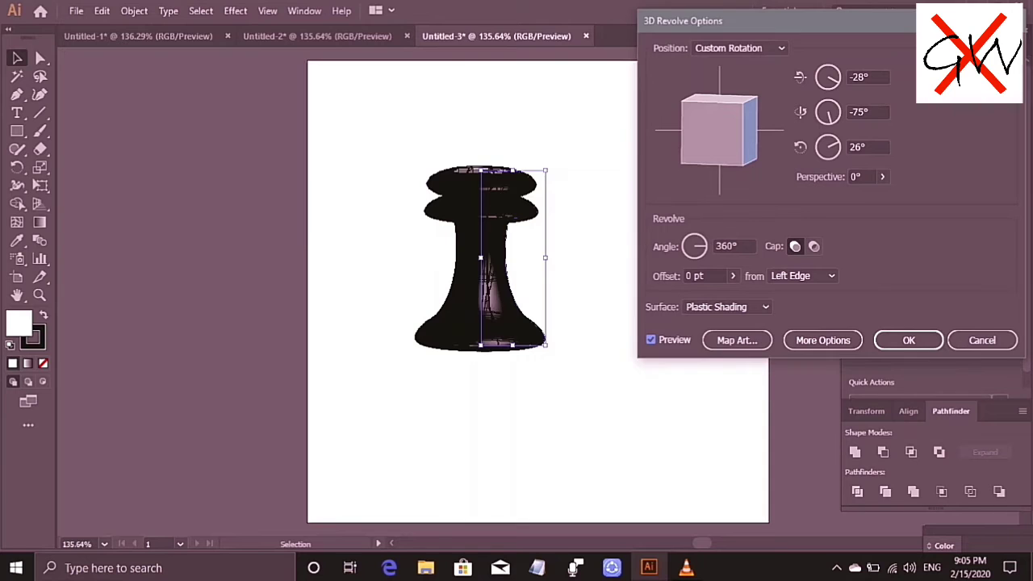
pyautogui.moveTo(718, 104); pyautogui.dragTo(727, 97)
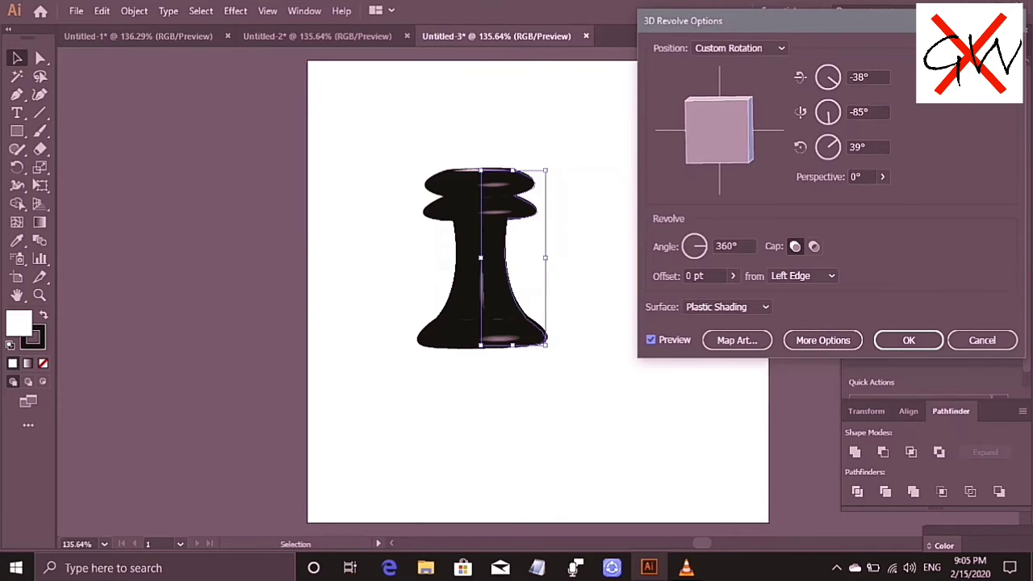
pyautogui.click(909, 340)
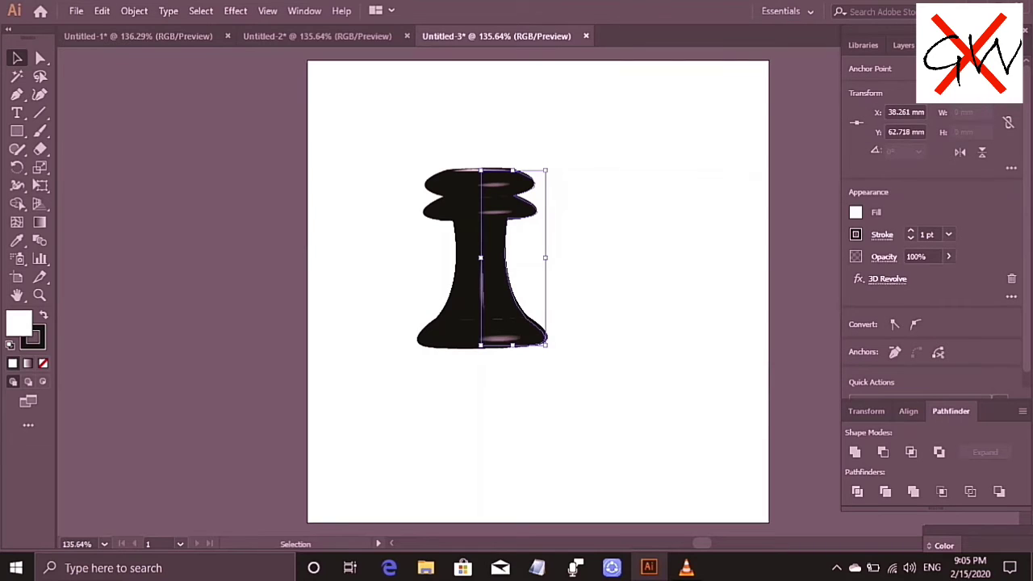
# Scale the revolved piece's profile down to about 7.4 mm wide and 28.4 mm high, and deselect it.
pyautogui.moveTo(545, 258); pyautogui.dragTo(532, 258)
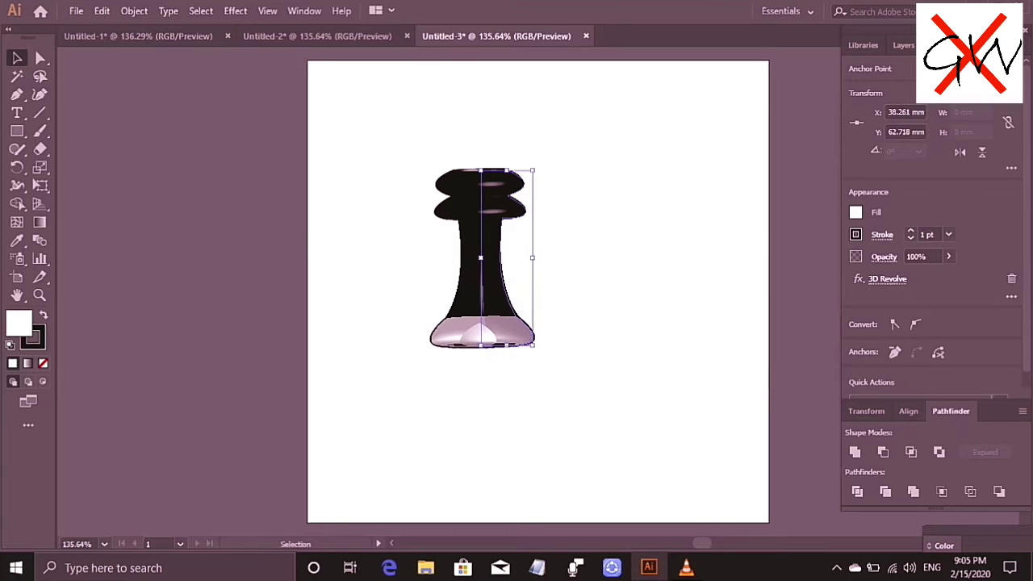
pyautogui.moveTo(532, 345); pyautogui.dragTo(524, 337)
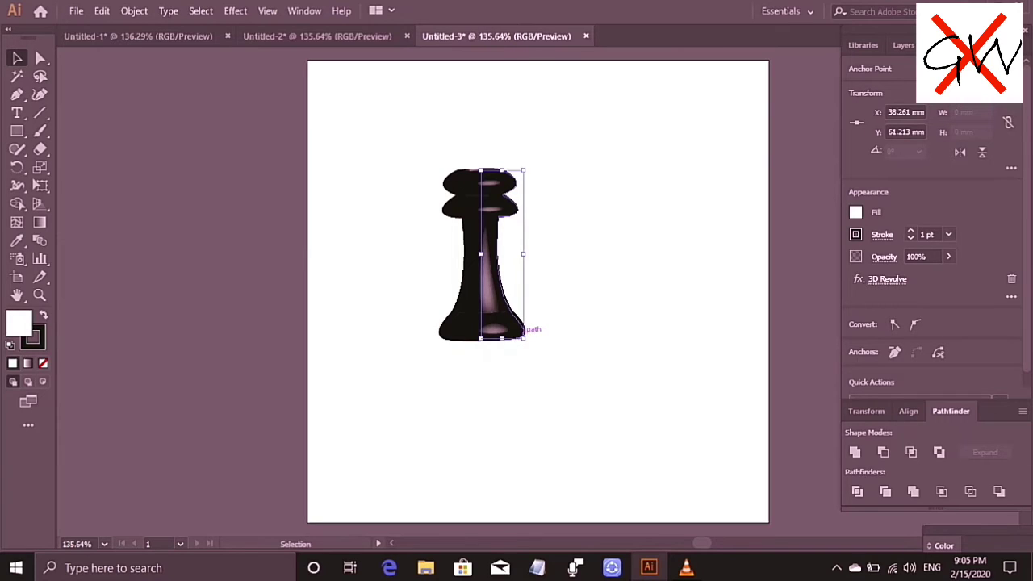
pyautogui.moveTo(524, 337); pyautogui.dragTo(514, 300)
pyautogui.hotkey('ctrl', 'shift', 'a')
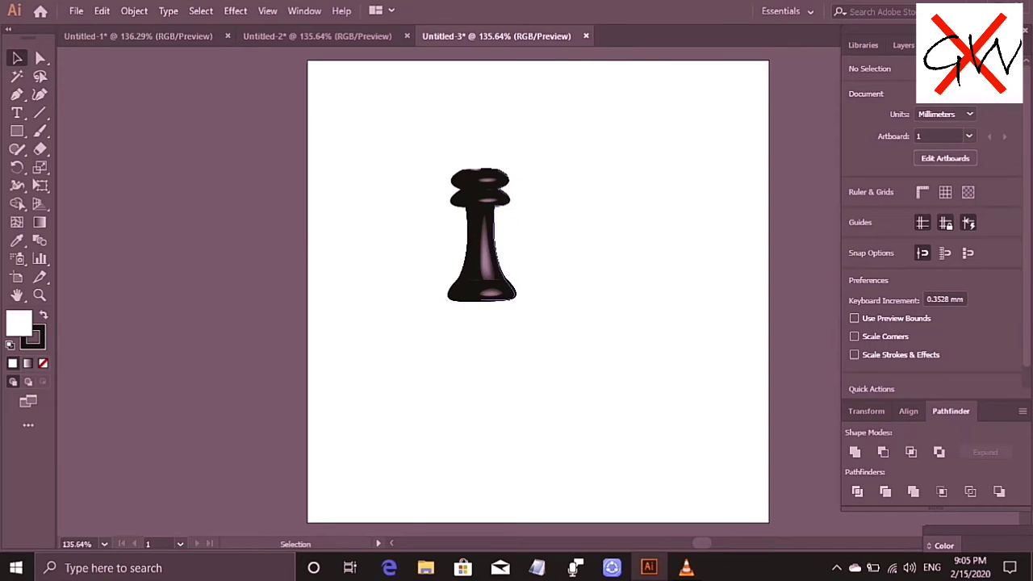
# Duplicate the chess piece to the right of the original and set the copy's fill to yellow.
pyautogui.moveTo(496, 226); pyautogui.dragTo(618, 214)
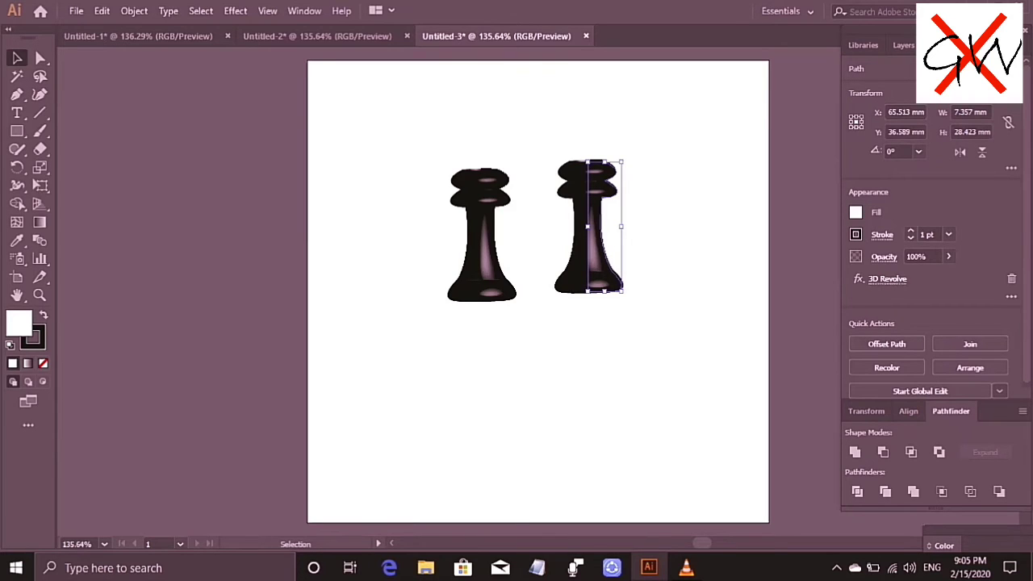
pyautogui.click(32, 339)
pyautogui.click(856, 212)
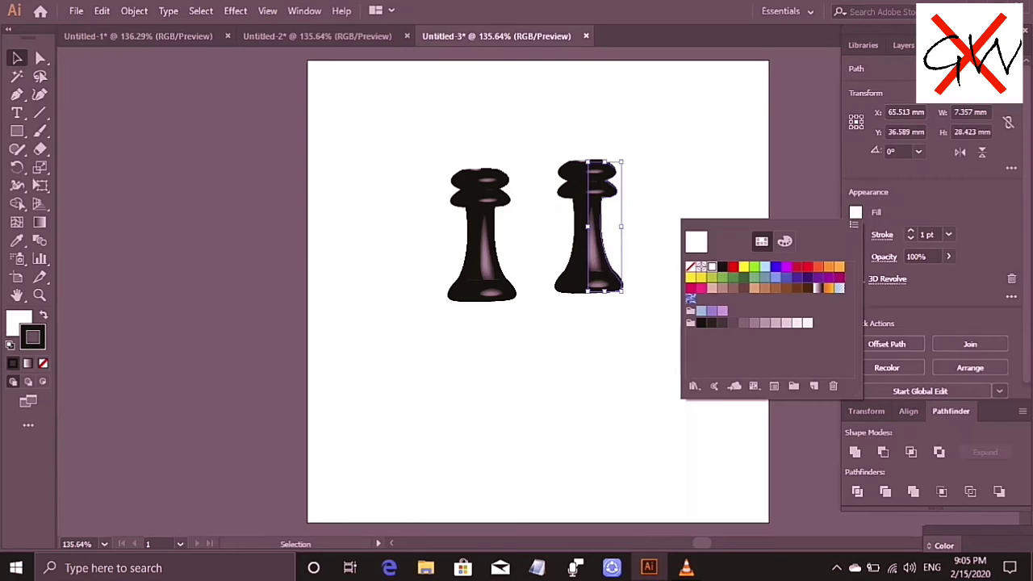
pyautogui.click(744, 267)
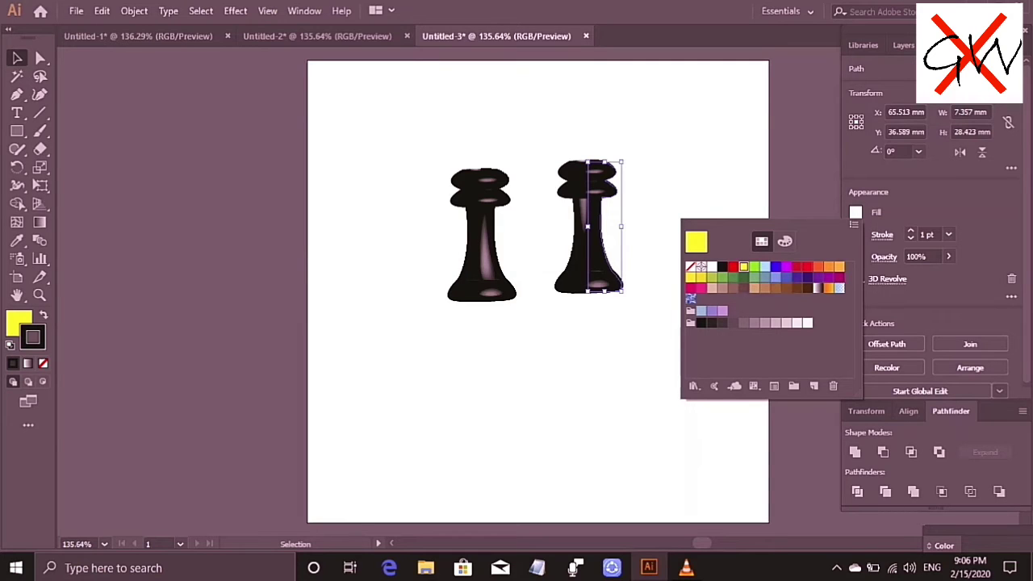
pyautogui.press('Escape')
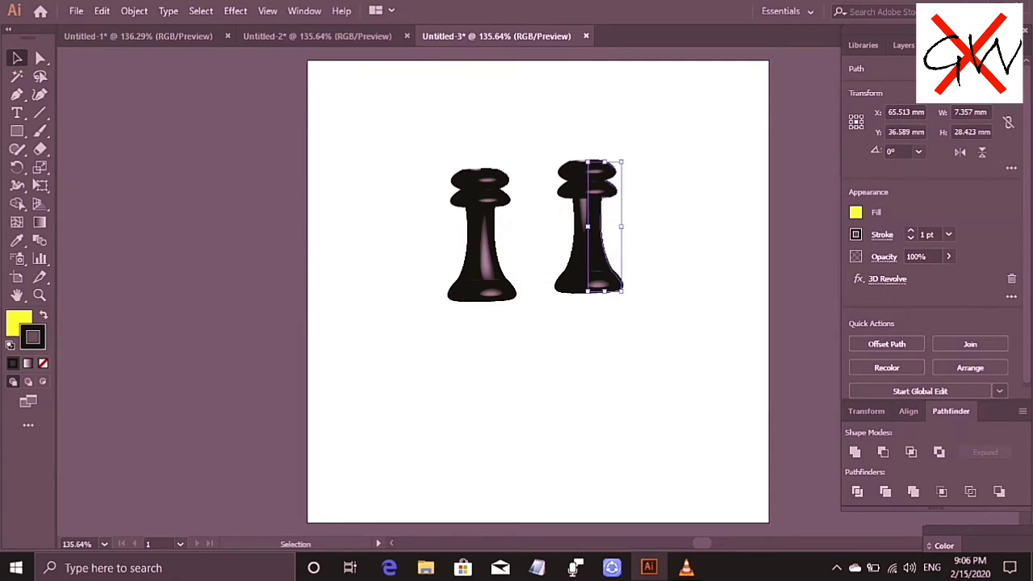
# Recolor the copied piece's stroke from the yellow swatch to a darker gold, BFA100.
pyautogui.click(856, 234)
pyautogui.click(744, 289)
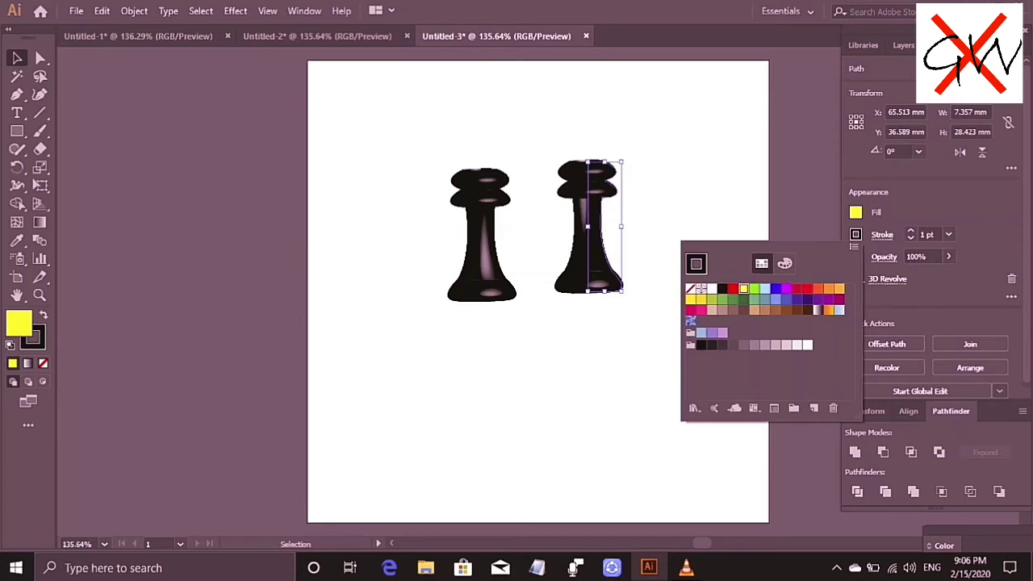
pyautogui.click(743, 289)
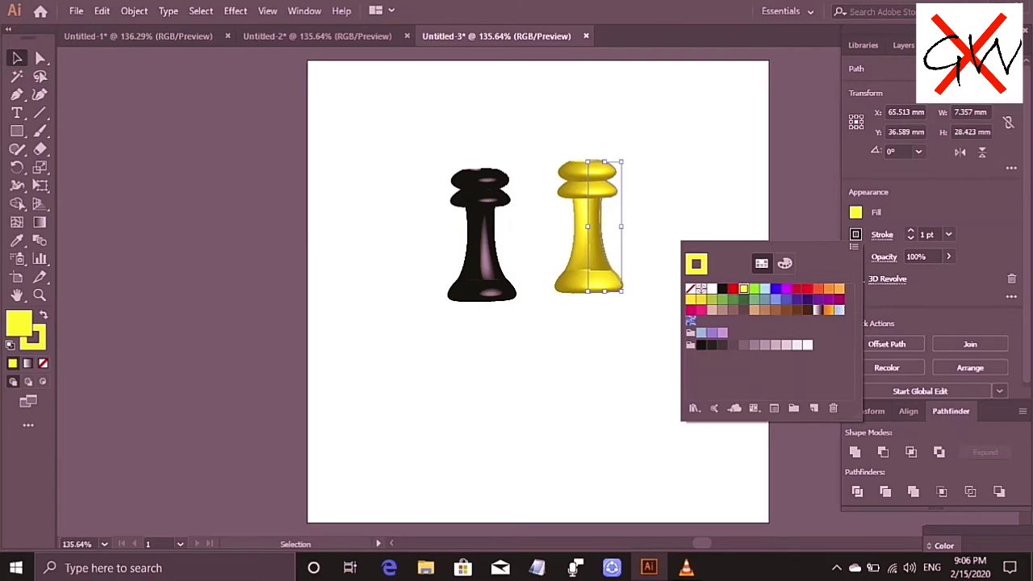
pyautogui.click(785, 264)
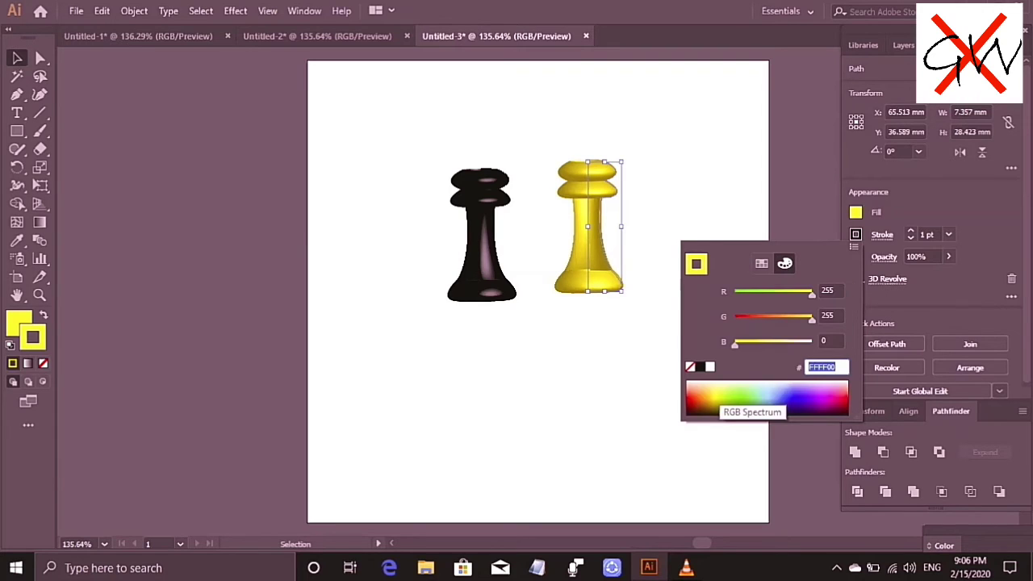
pyautogui.click(709, 408)
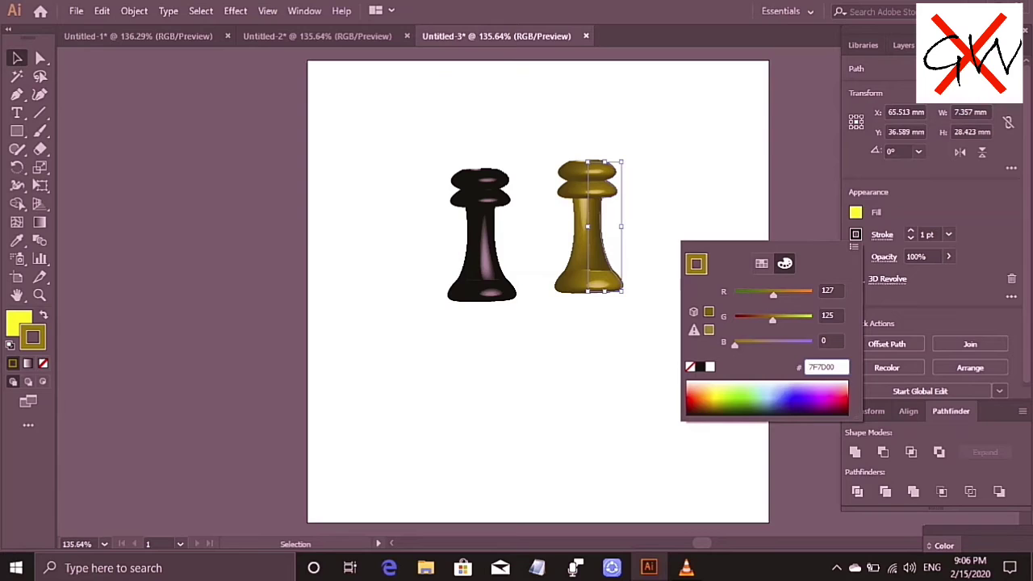
pyautogui.click(714, 400)
pyautogui.click(709, 403)
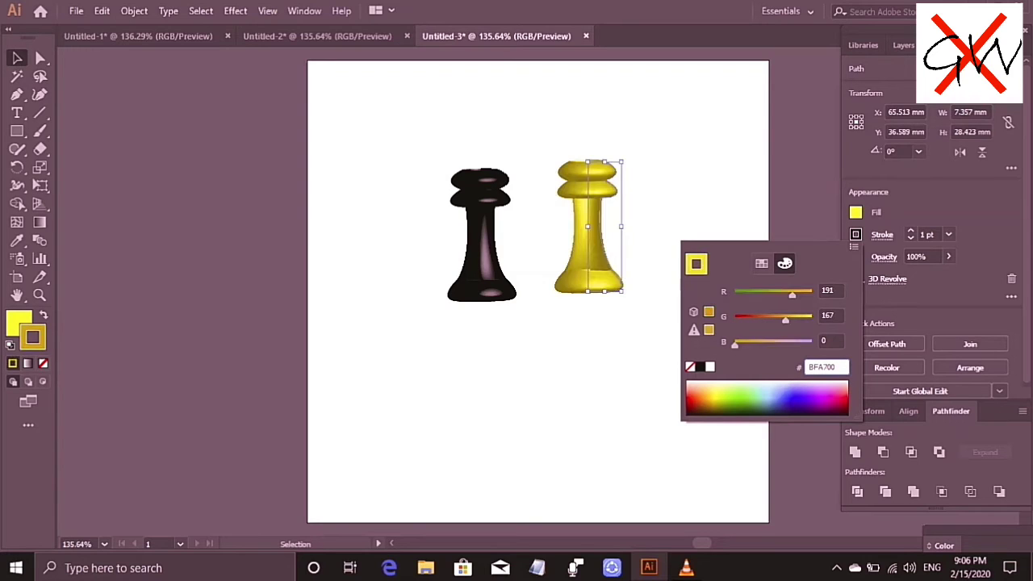
pyautogui.click(702, 402)
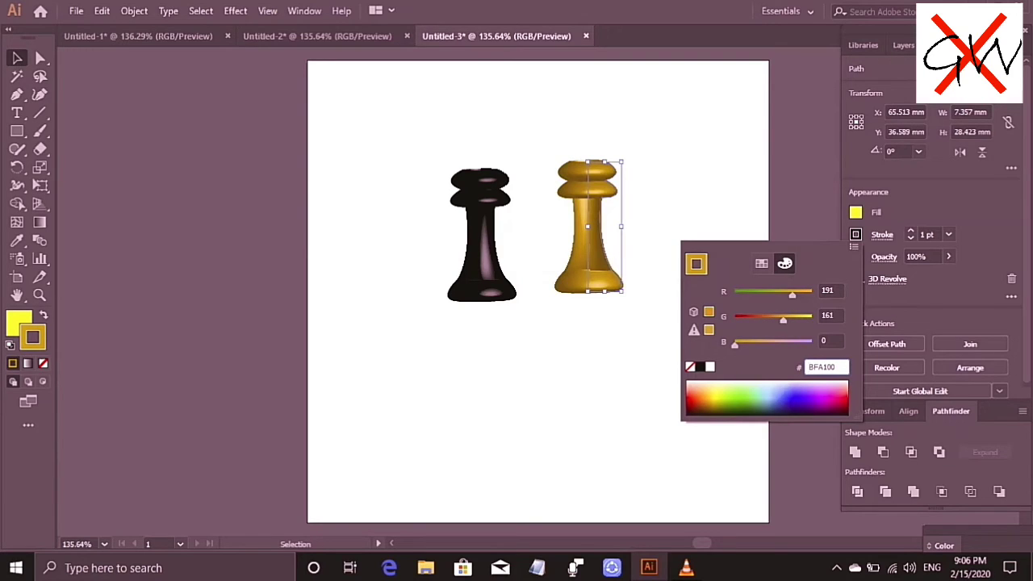
pyautogui.press('Return')
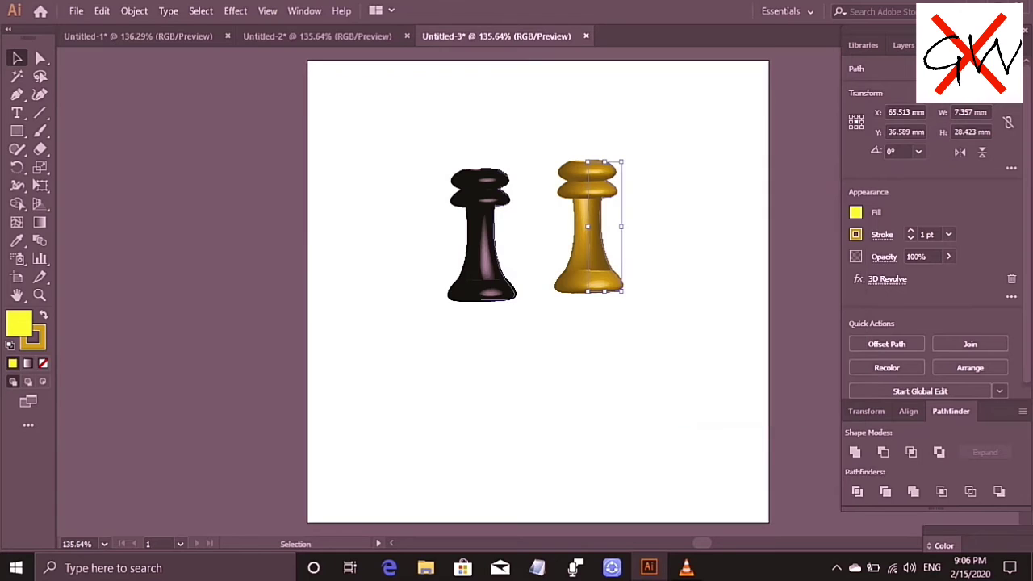
# Move the black chess piece from Untitled-3 onto the checkerboard in Untitled-2, standing on the second column's white middle-row square.
pyautogui.moveTo(490, 223); pyautogui.dragTo(373, 36)
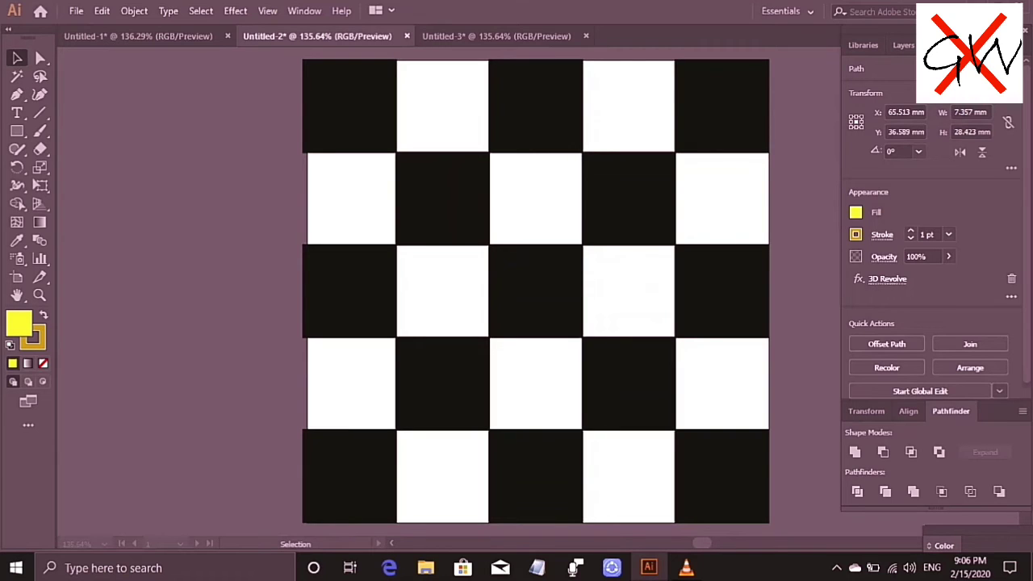
pyautogui.moveTo(318, 36); pyautogui.dragTo(426, 269)
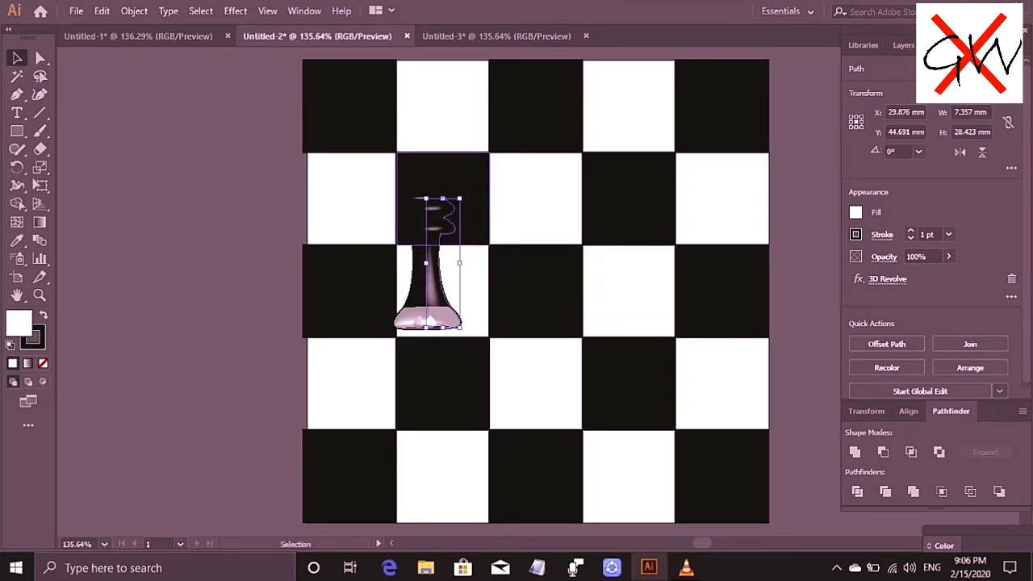
pyautogui.moveTo(462, 196); pyautogui.dragTo(534, 217)
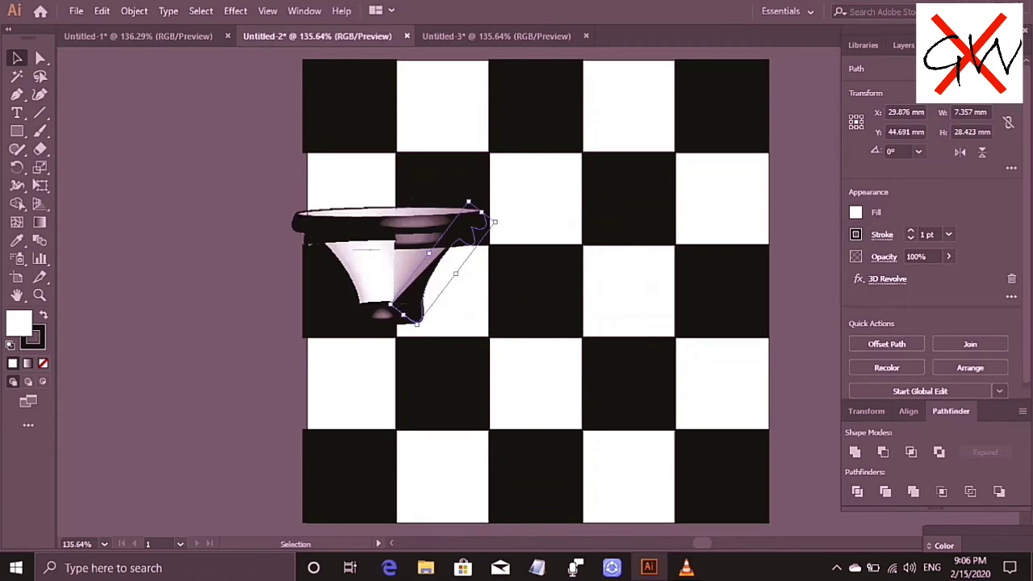
pyautogui.press('a')
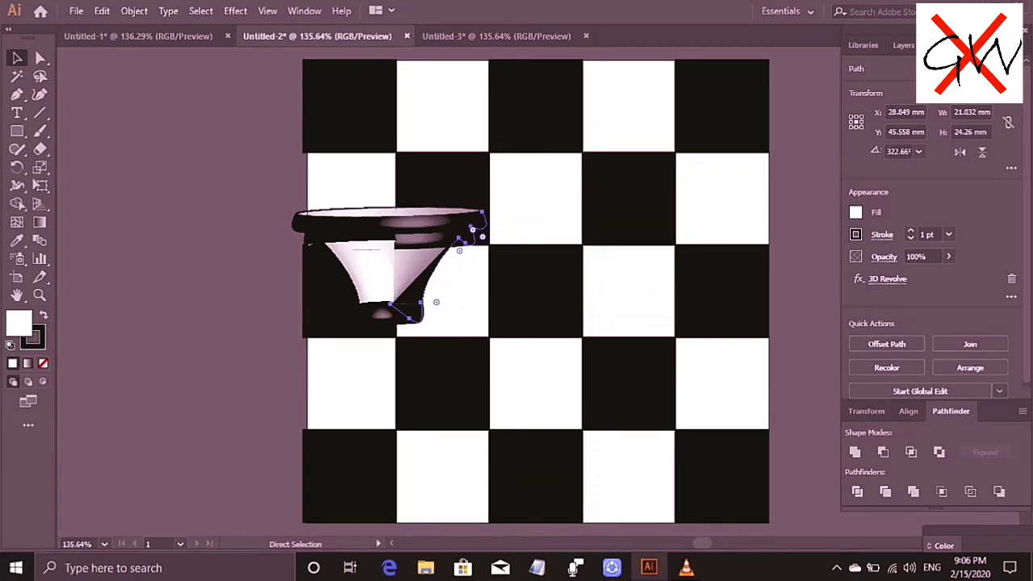
pyautogui.press('v')
pyautogui.hotkey('ctrl', 'z')
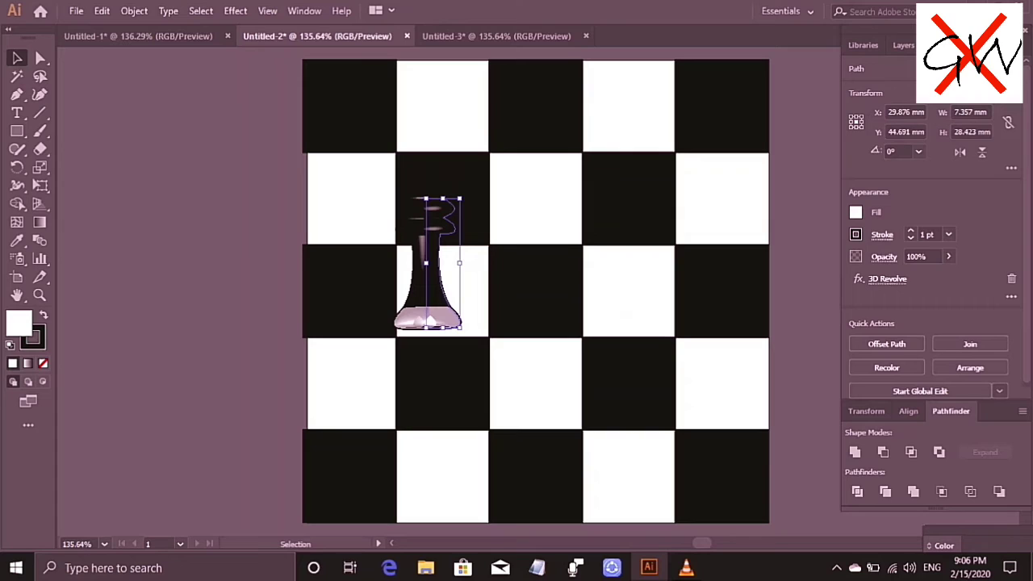
# Set the stroke of the chess piece on the checkerboard to dark brown 350E00 and deselect it.
pyautogui.click(855, 234)
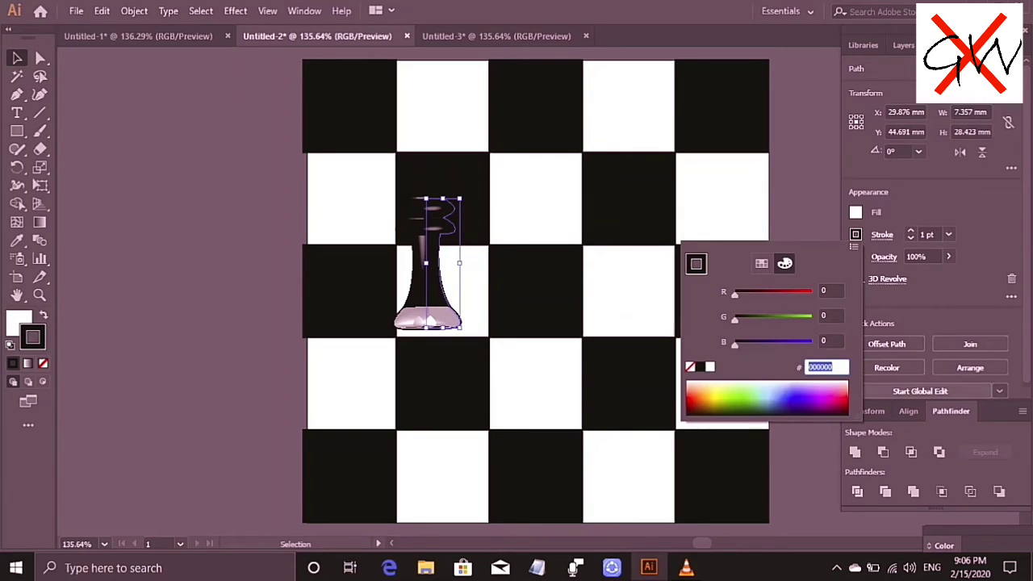
pyautogui.click(696, 412)
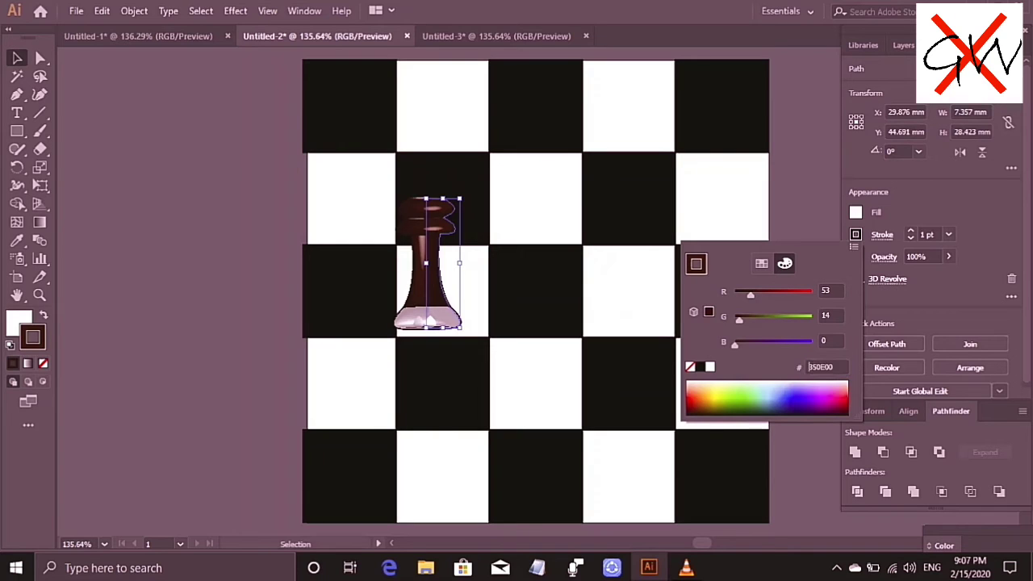
pyautogui.click(529, 371)
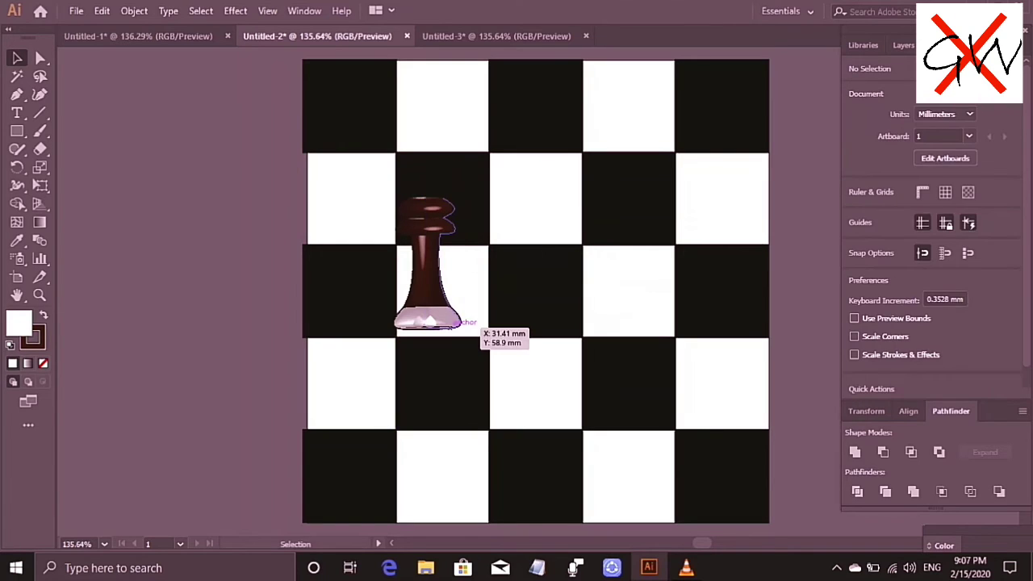
# Resize the dark brown chess piece's path to about 8.7 by 39 mm and stand it on the third column's white fourth-row square.
pyautogui.click(454, 327)
pyautogui.moveTo(459, 327); pyautogui.dragTo(450, 315)
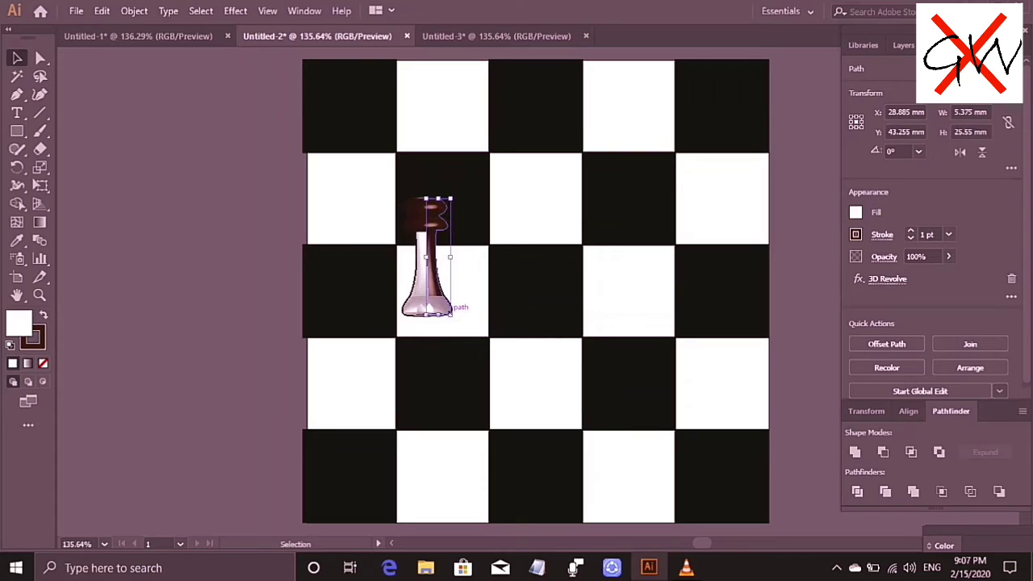
pyautogui.moveTo(438, 268); pyautogui.dragTo(443, 300)
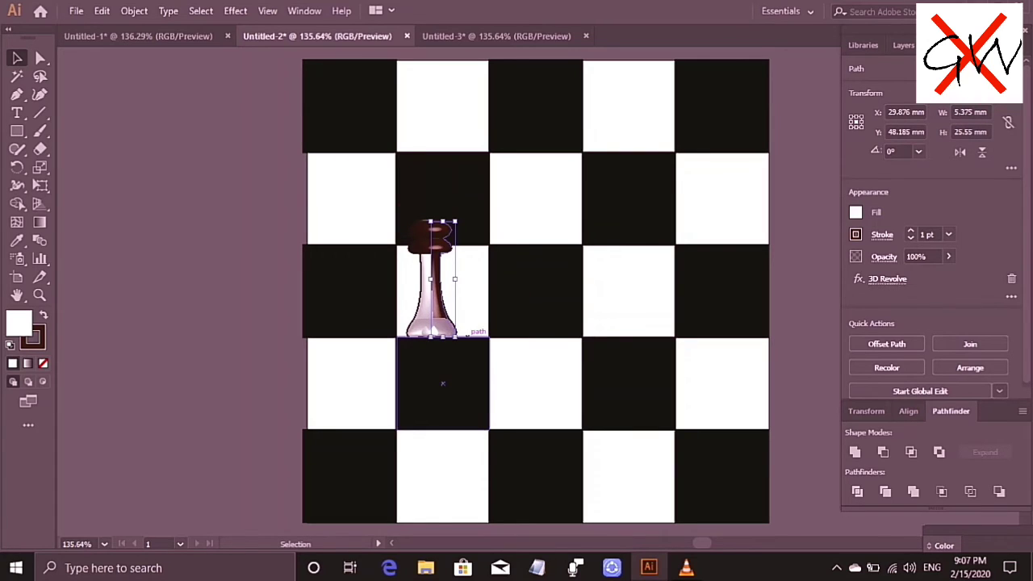
pyautogui.moveTo(455, 337); pyautogui.dragTo(456, 316)
pyautogui.moveTo(456, 228); pyautogui.dragTo(479, 227)
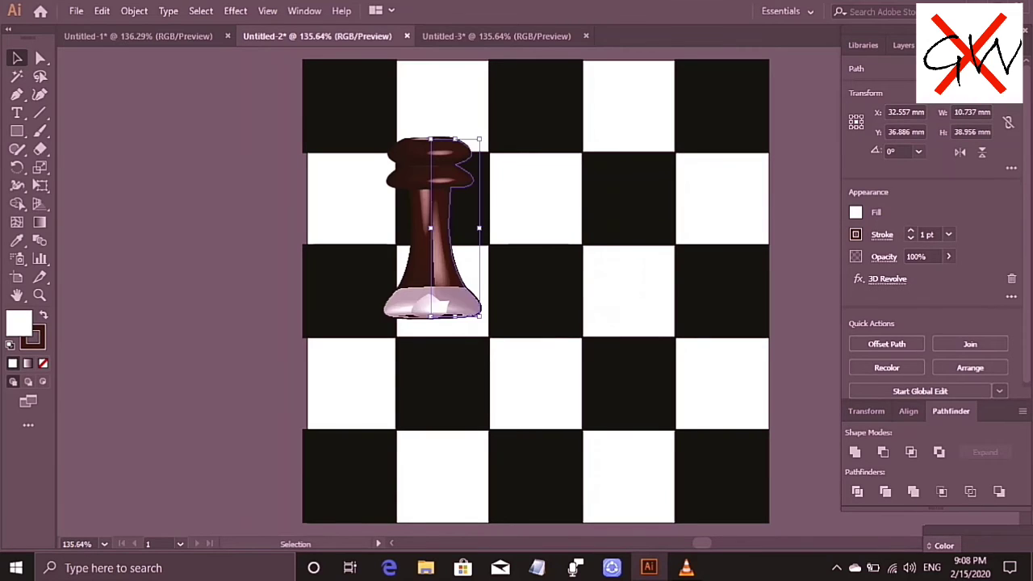
pyautogui.moveTo(440, 260); pyautogui.dragTo(444, 268)
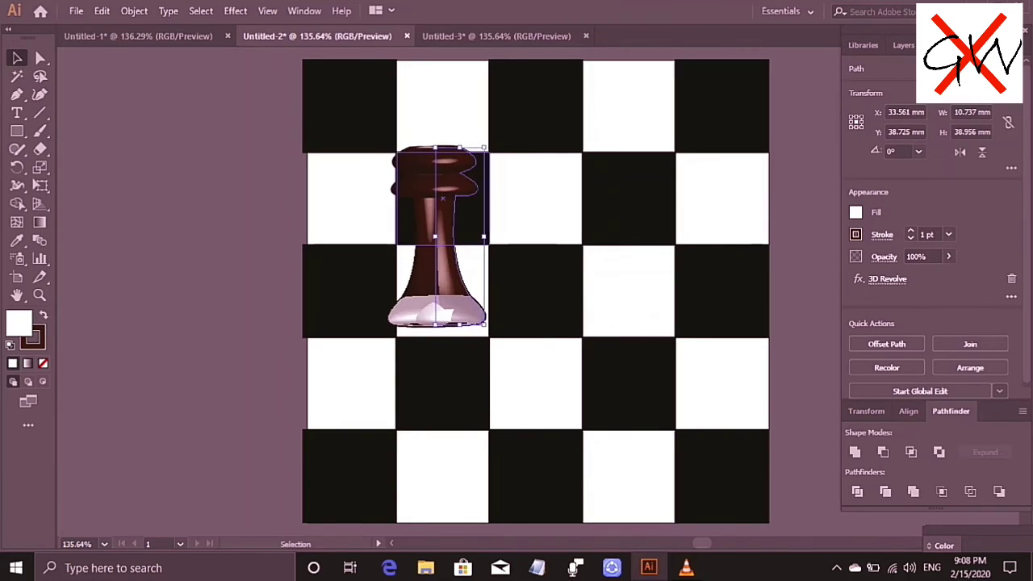
pyautogui.moveTo(484, 237); pyautogui.dragTo(544, 306)
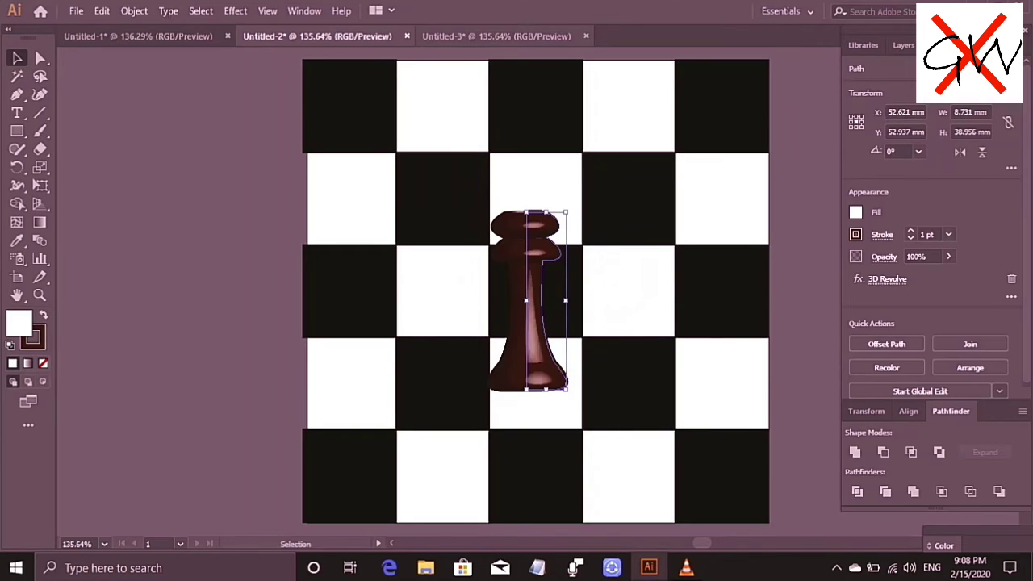
# Switch to Untitled-3 and select the gold chess piece.
pyautogui.hotkey('ctrl', 'Tab')
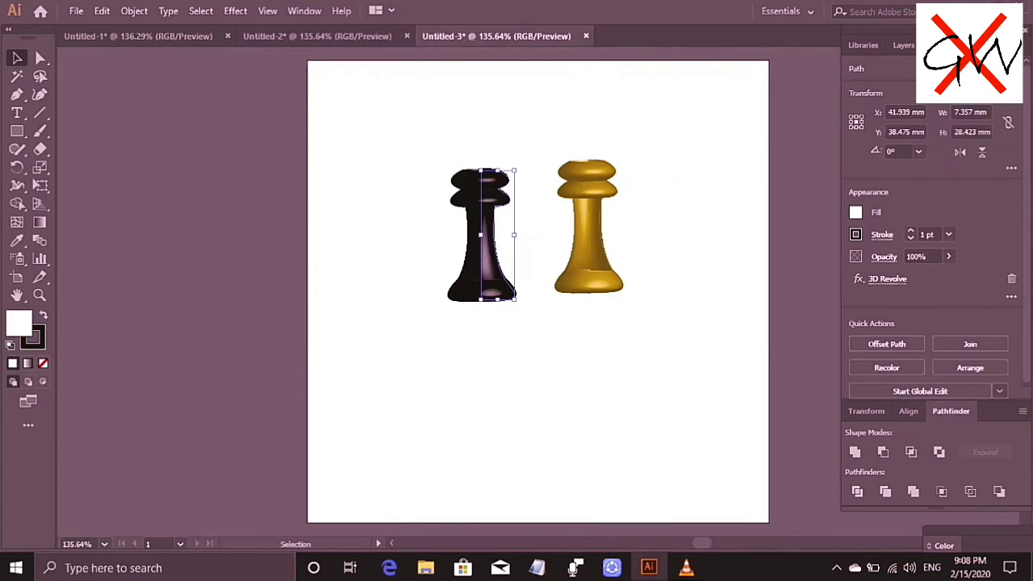
pyautogui.click(601, 226)
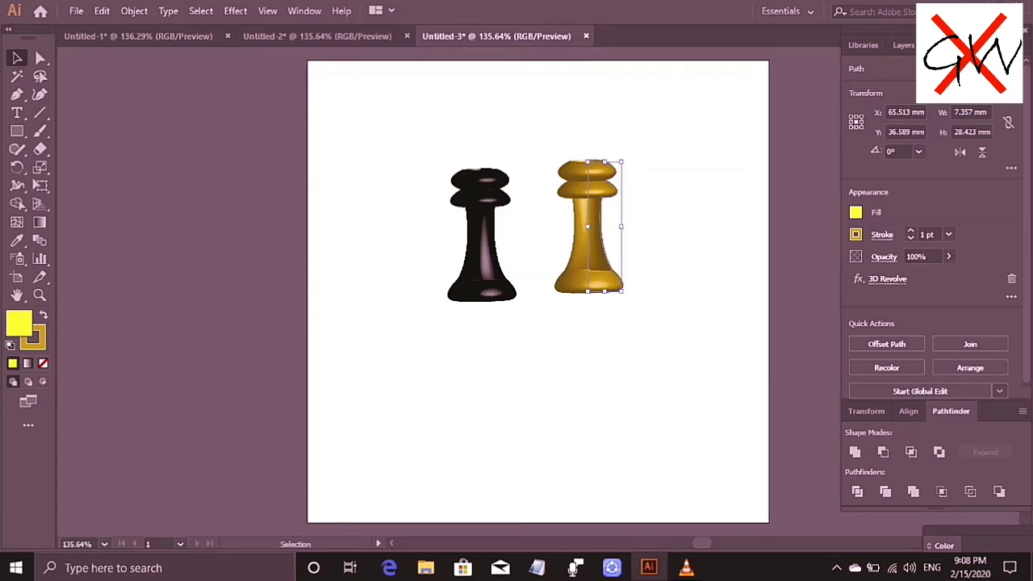
pyautogui.click(236, 11)
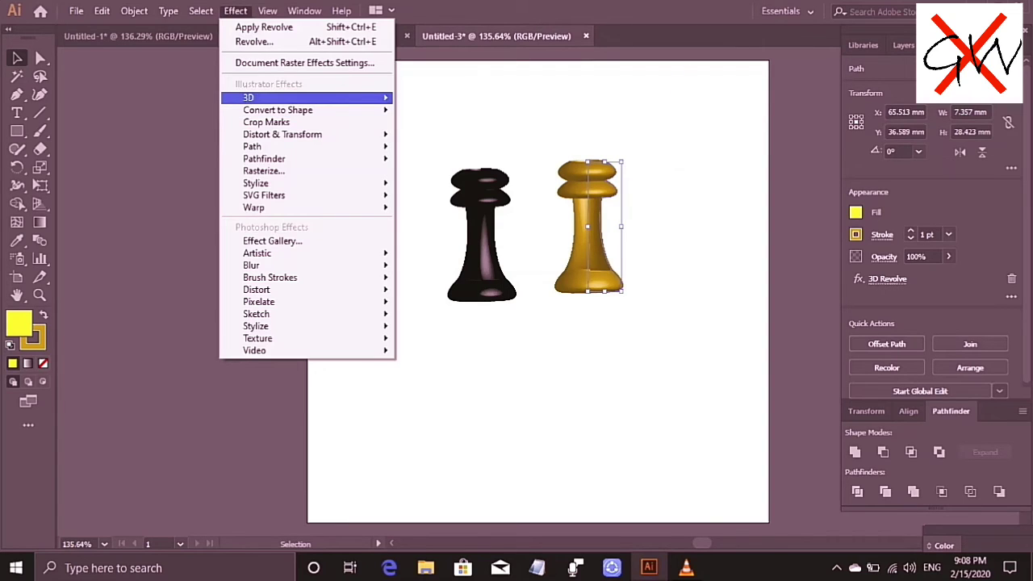
pyautogui.moveTo(363, 97)
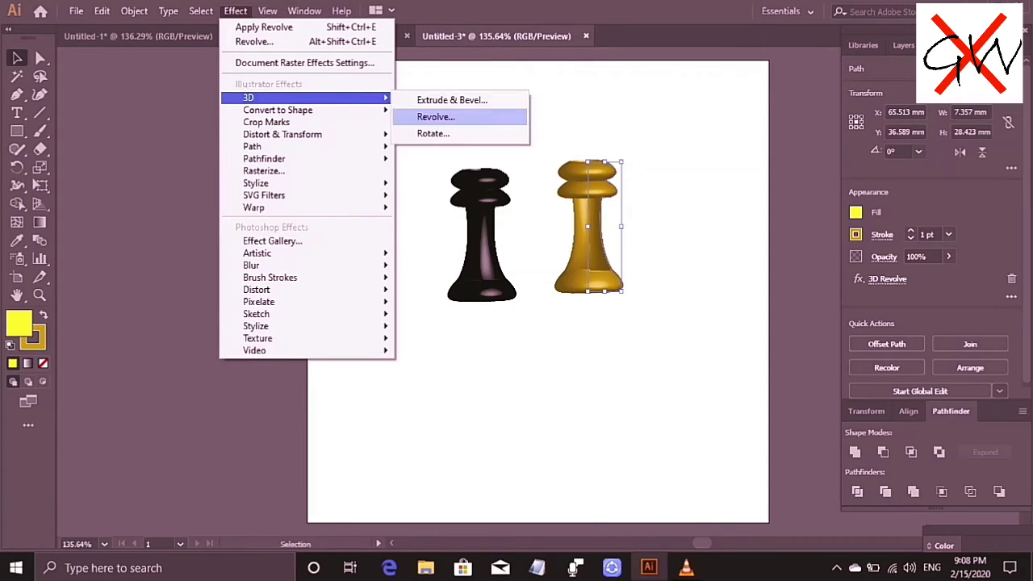
pyautogui.click(452, 101)
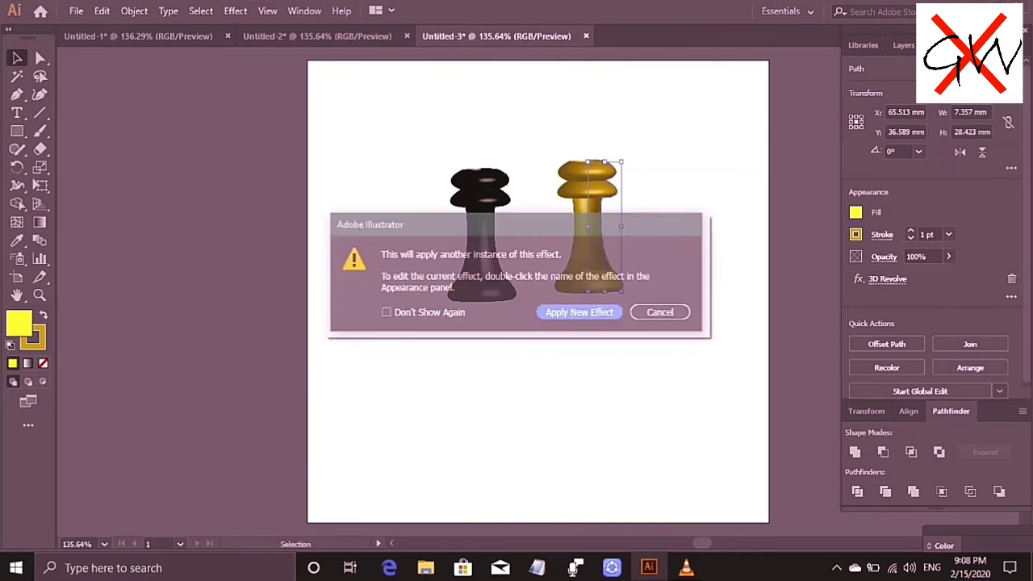
pyautogui.press('Return')
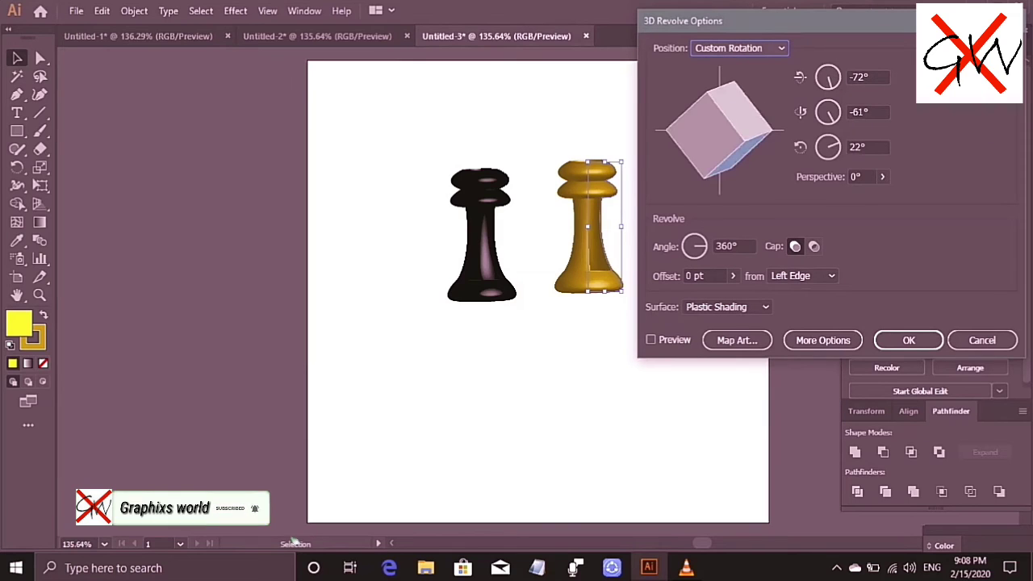
pyautogui.moveTo(727, 119); pyautogui.dragTo(726, 145)
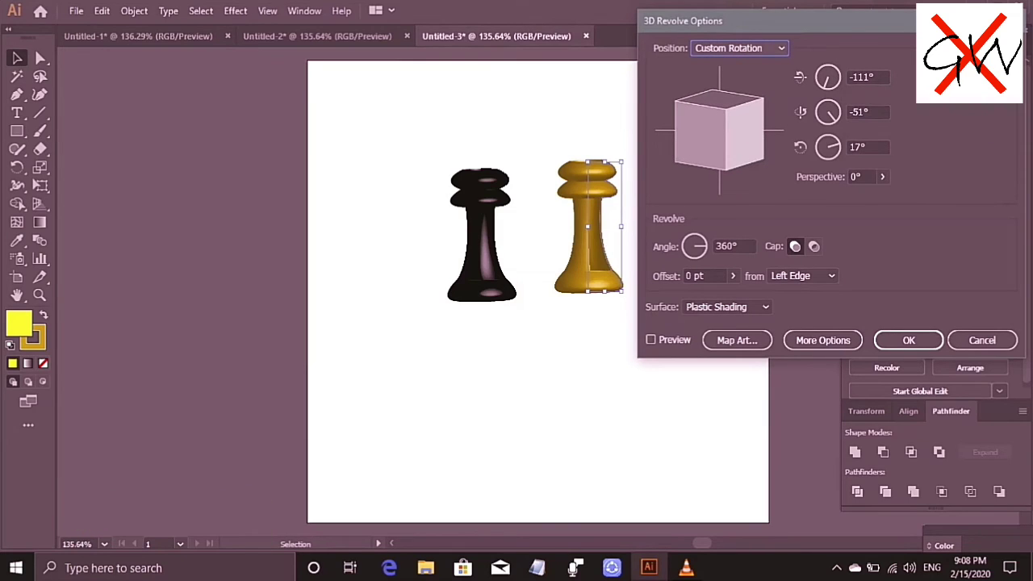
pyautogui.click(651, 340)
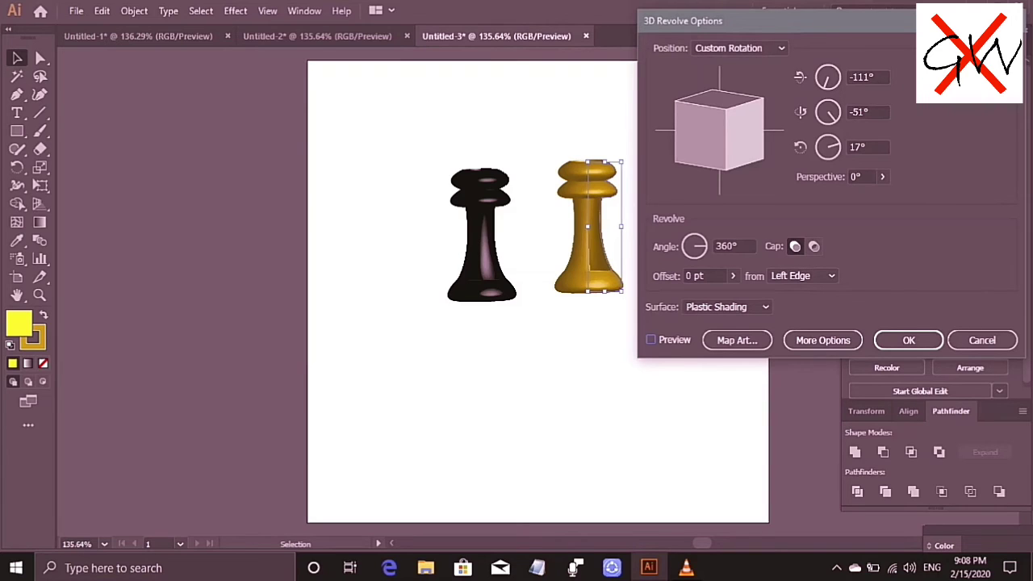
pyautogui.click(651, 340)
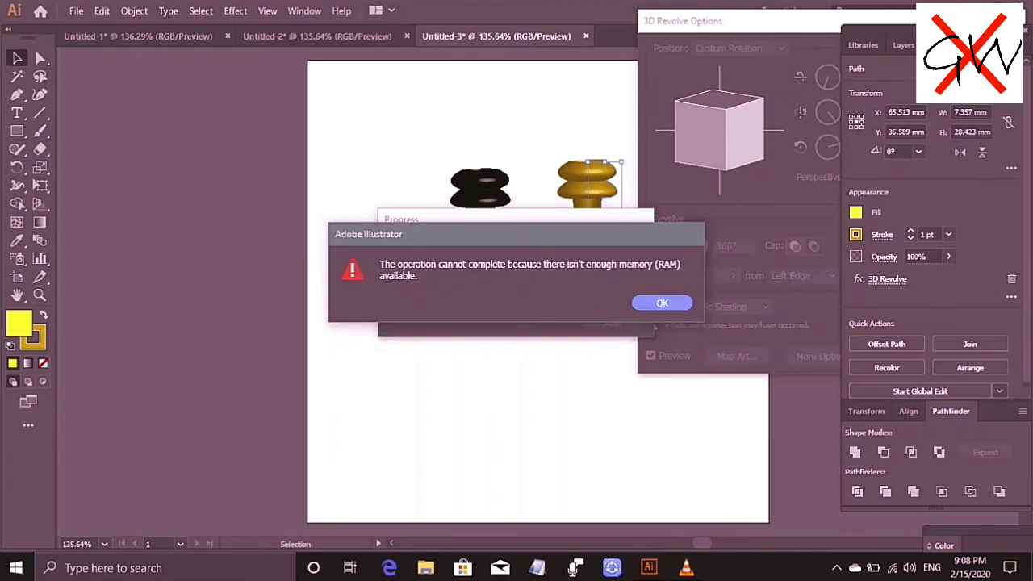
pyautogui.press('Return')
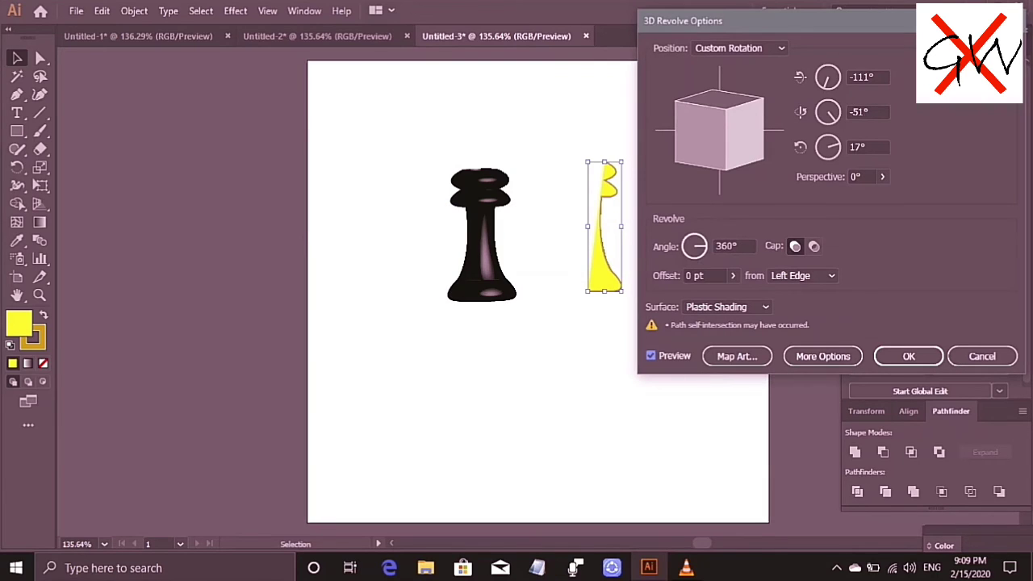
pyautogui.click(695, 246)
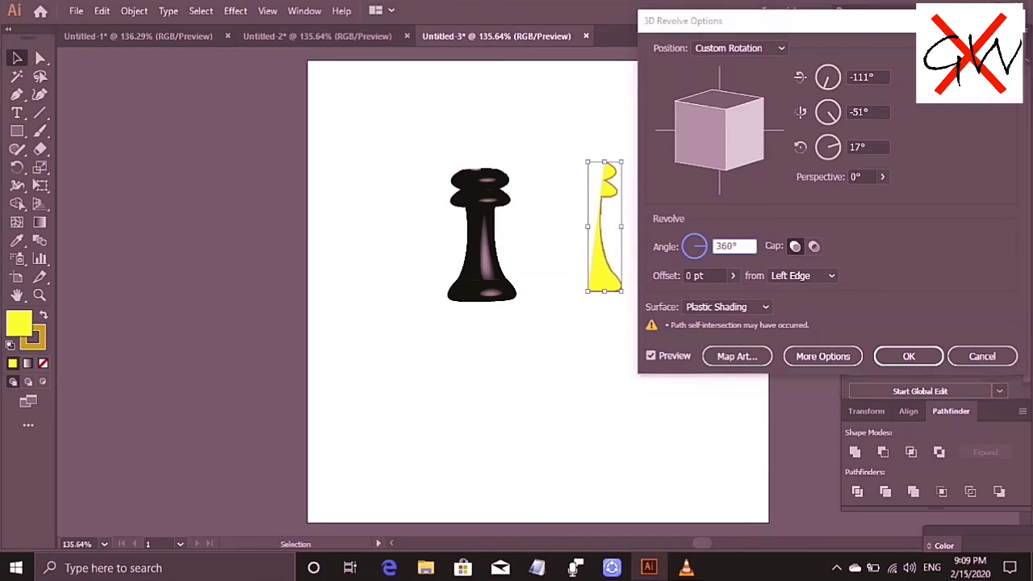
pyautogui.click(983, 356)
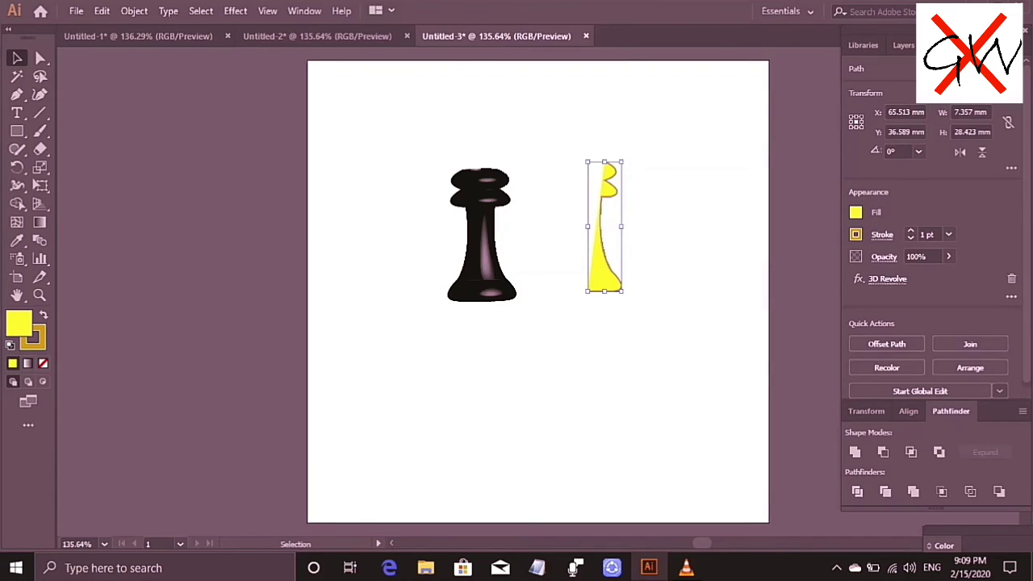
pyautogui.press('Return')
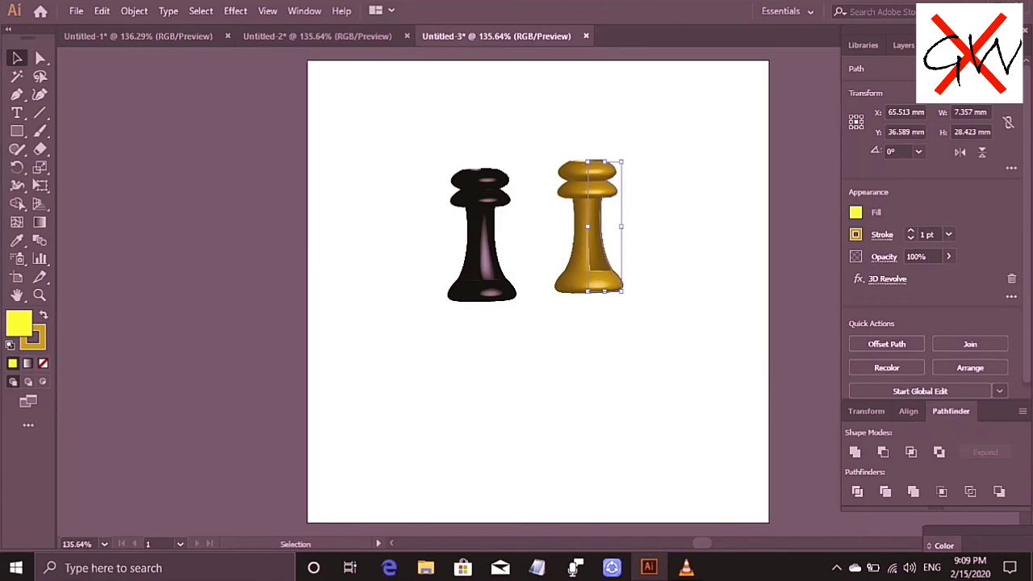
# Move the gold chess piece from Untitled-3 onto Untitled-2's checkerboard, standing on the fourth column's black fourth-row square, and deselect it.
pyautogui.moveTo(621, 243); pyautogui.dragTo(489, 223)
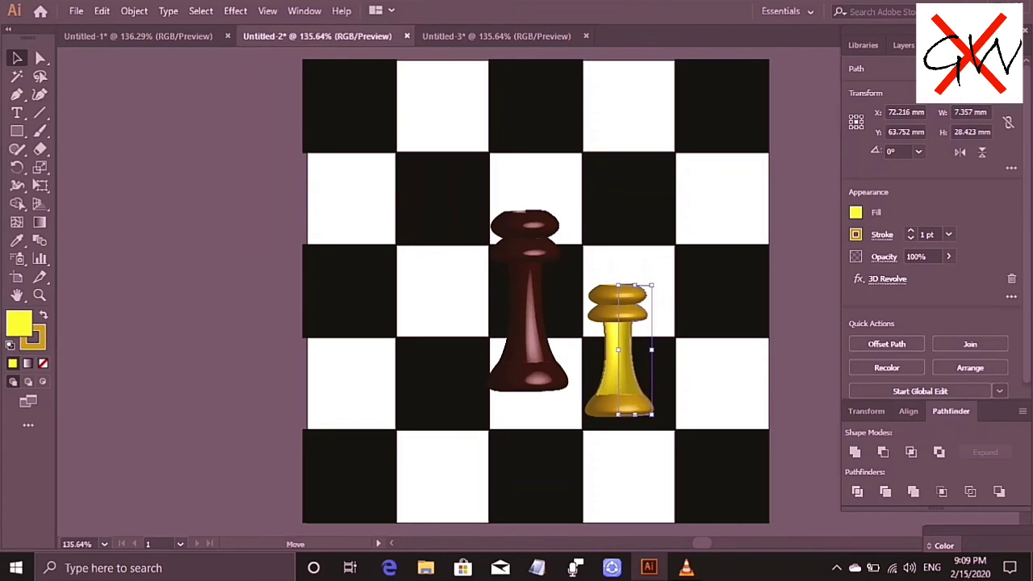
pyautogui.press('Right')
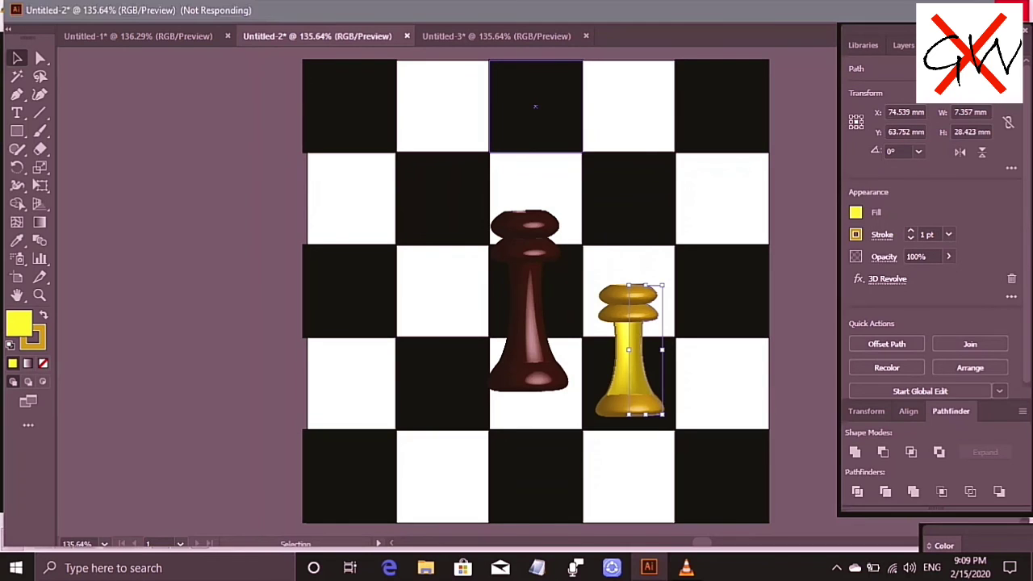
pyautogui.click(548, 341)
pyautogui.click(488, 223)
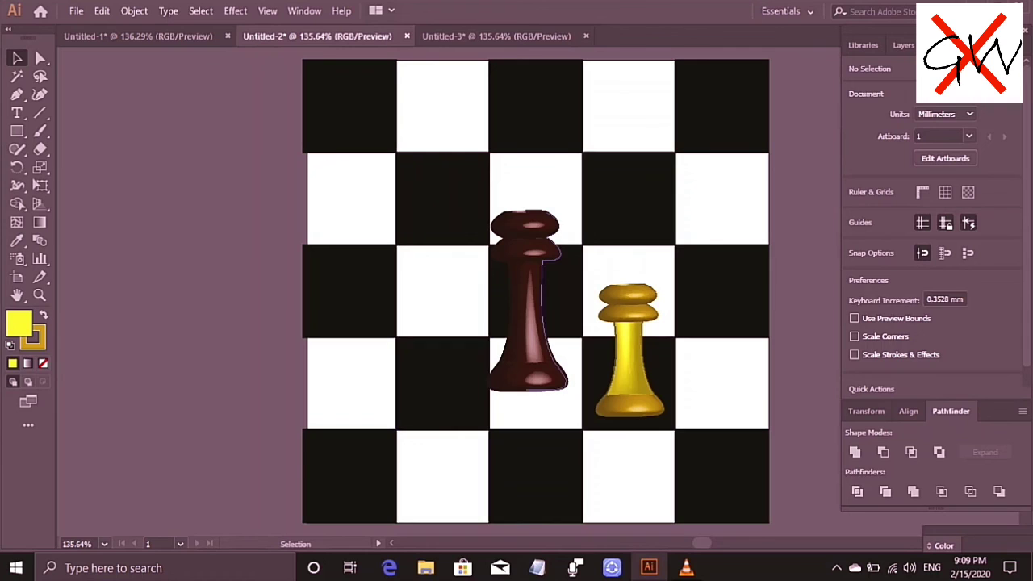
# Duplicate the dark brown chess piece twice, standing the copies on the second-row squares of the first and second columns.
pyautogui.moveTo(549, 342); pyautogui.dragTo(372, 212)
pyautogui.moveTo(371, 212); pyautogui.dragTo(466, 194)
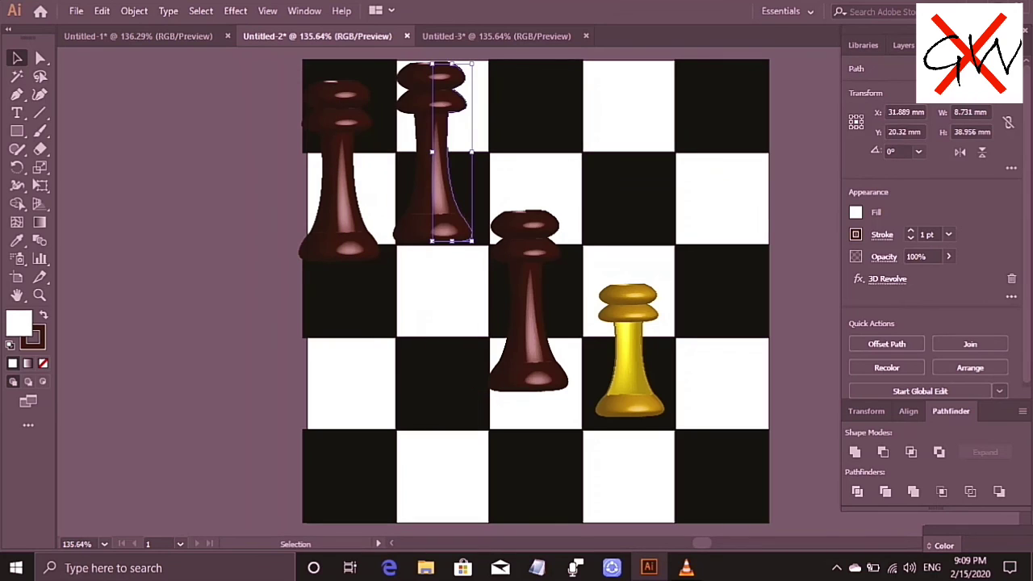
pyautogui.hotkey('ctrl', 'shift', 'a')
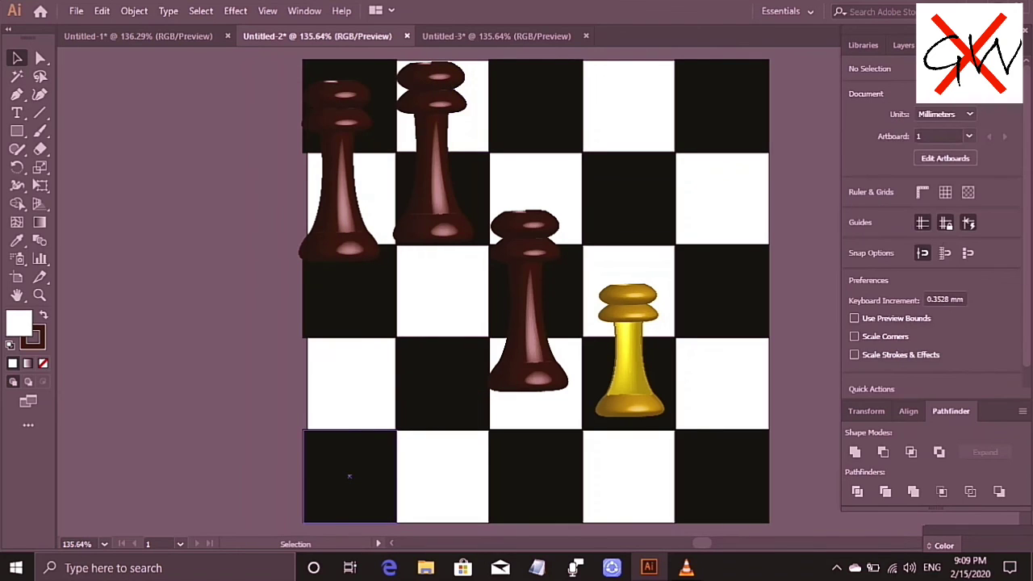
pyautogui.click(349, 476)
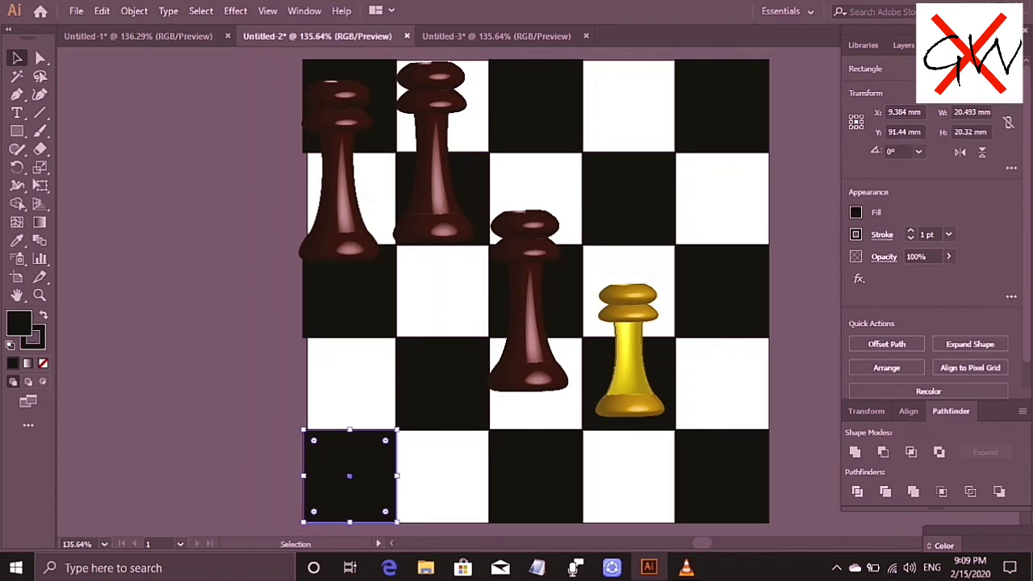